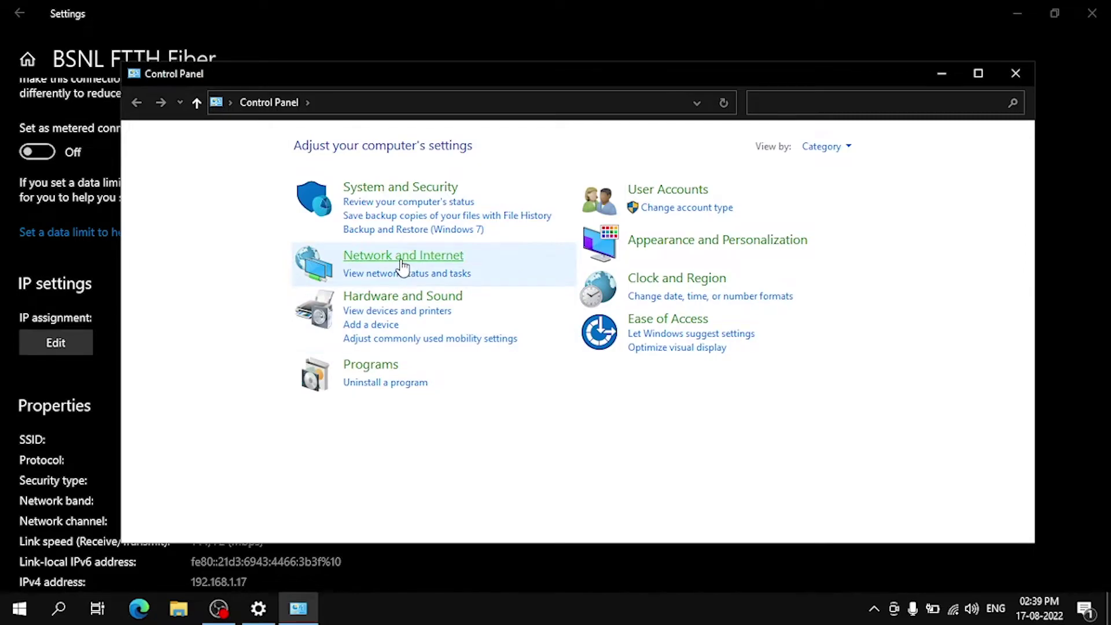
# Go to the Network and Sharing Center and show the status of the active Wi-Fi connection.
pyautogui.click(402, 263)
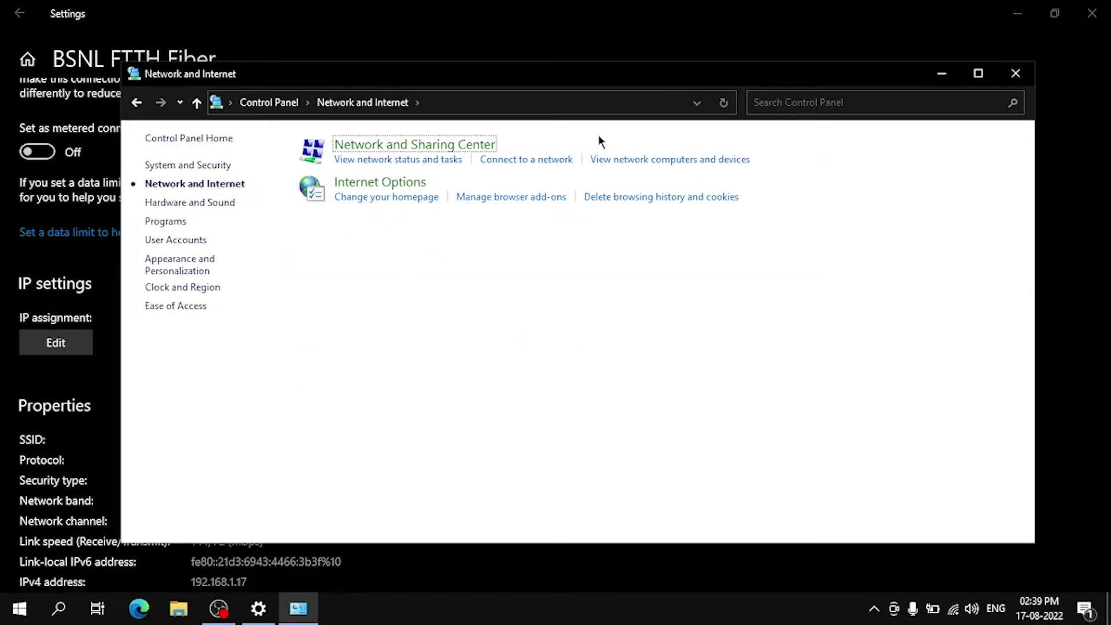
pyautogui.click(991, 79)
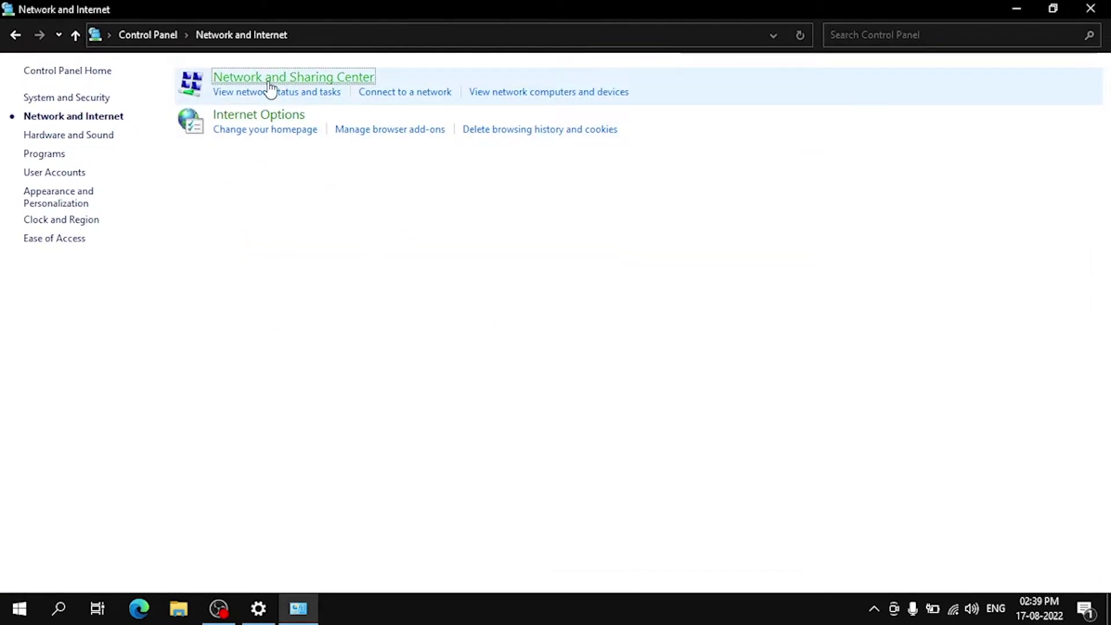
pyautogui.click(269, 81)
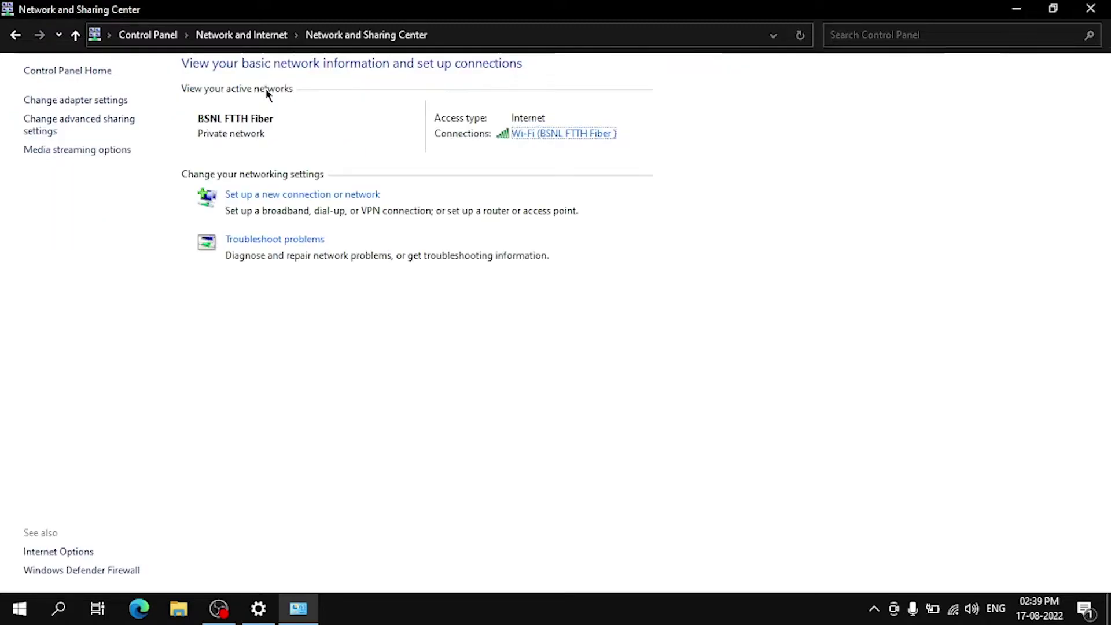
pyautogui.click(588, 136)
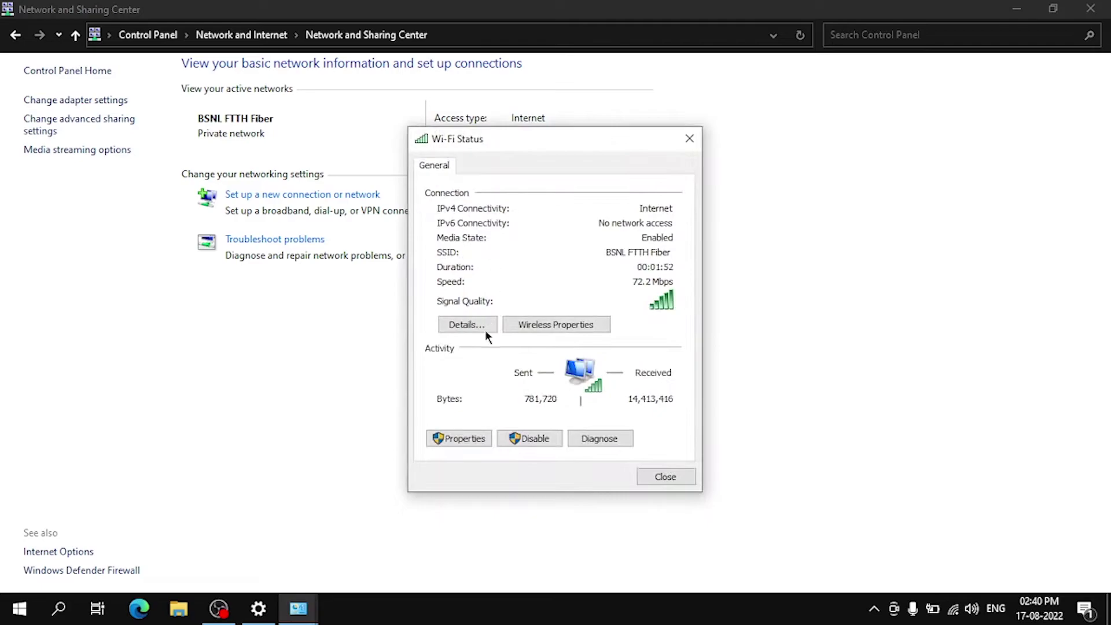
# Open the Internet Protocol Version 4 (TCP/IPv4) properties of the Wi-Fi connection.
pyautogui.click(460, 438)
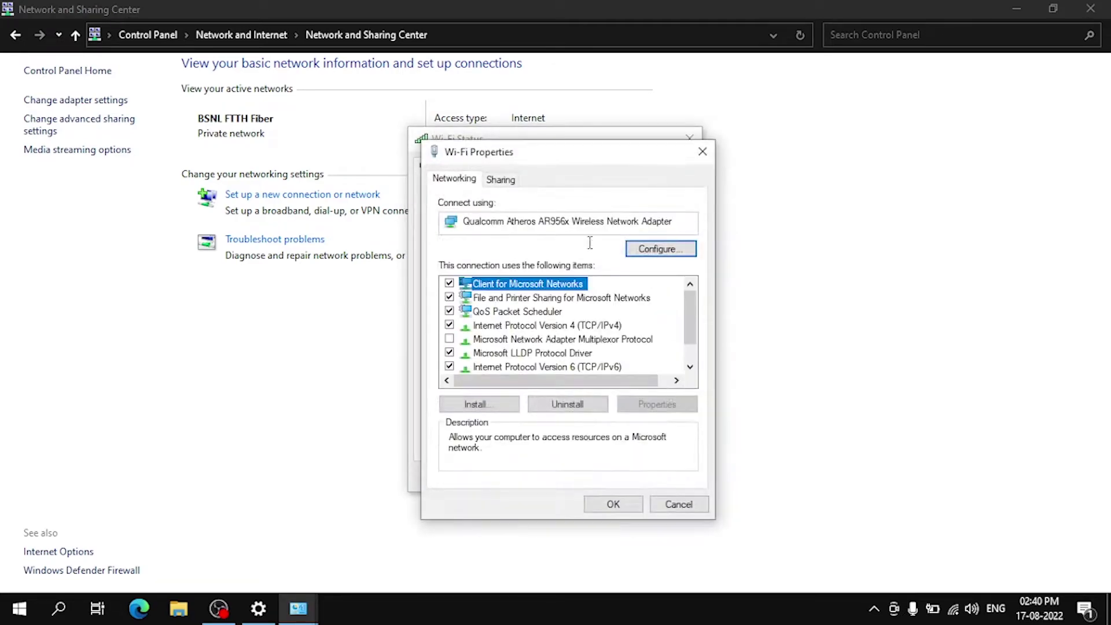
pyautogui.click(554, 328)
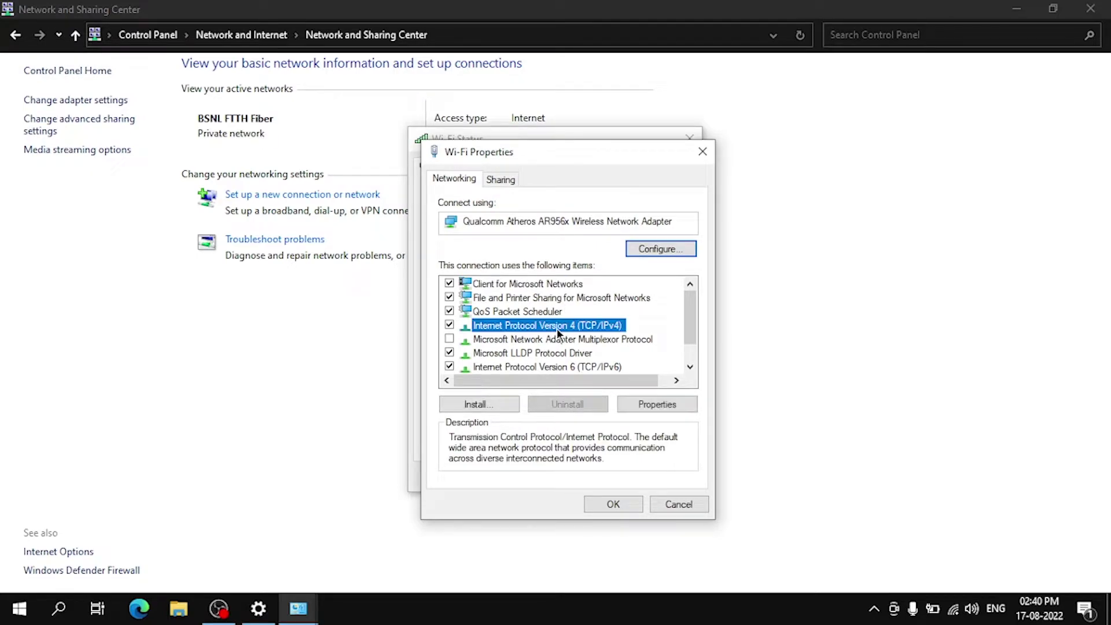
pyautogui.click(635, 403)
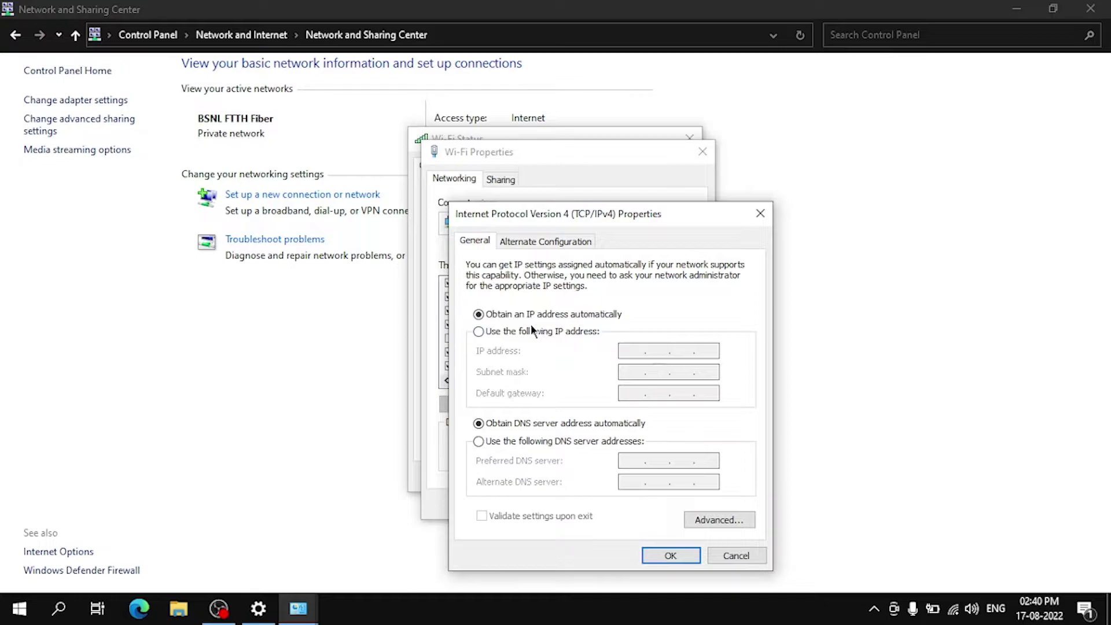
# Assign static IP 192.168.1.30, subnet mask 255.255.255.0, gateway 192.168.1.1 and preferred DNS 8.8.8.8, and close the connection dialogs.
pyautogui.click(533, 330)
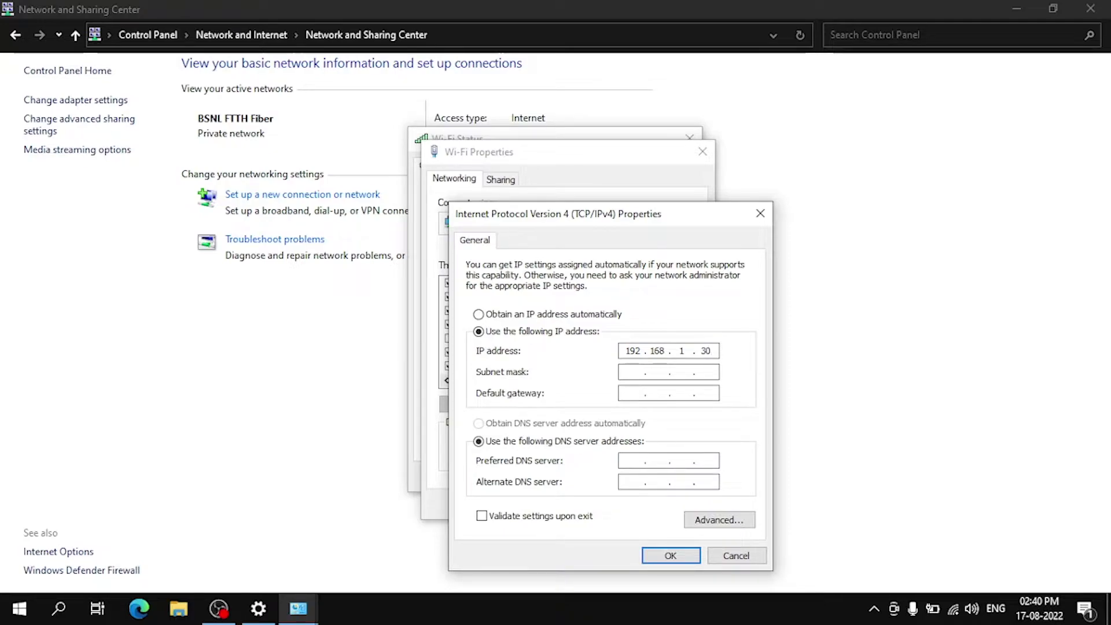
pyautogui.click(631, 374)
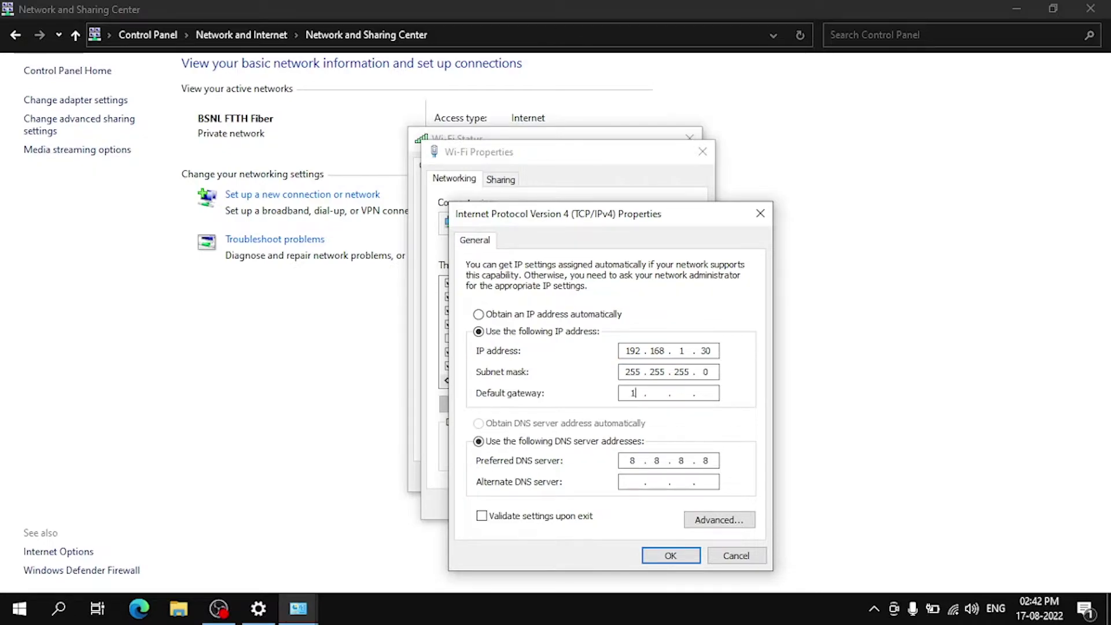
pyautogui.write('92 . 168 .')
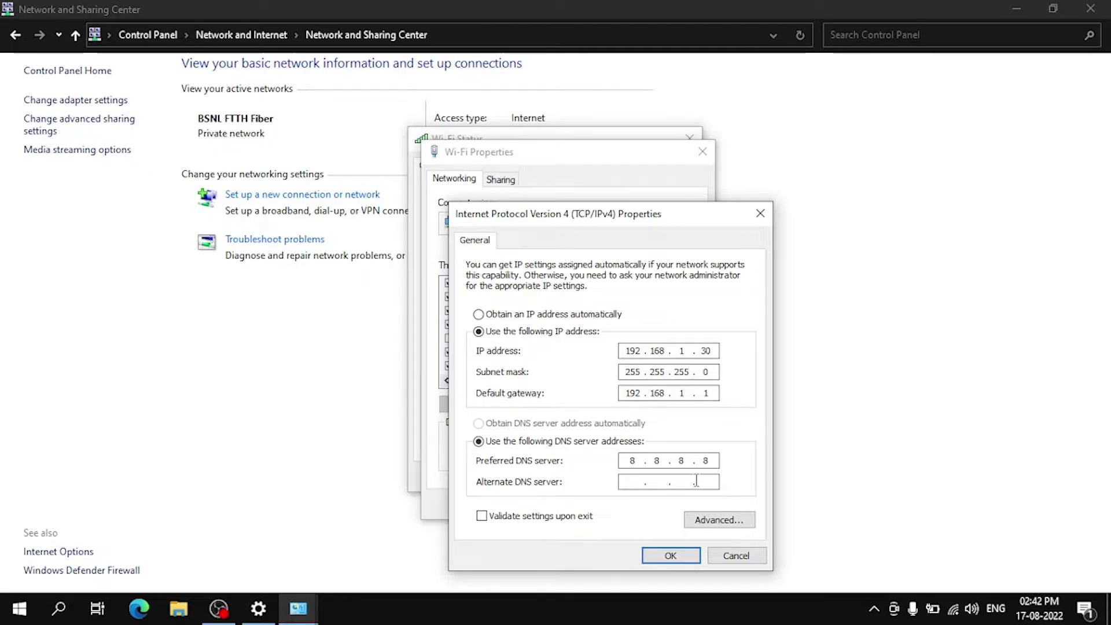
pyautogui.click(682, 554)
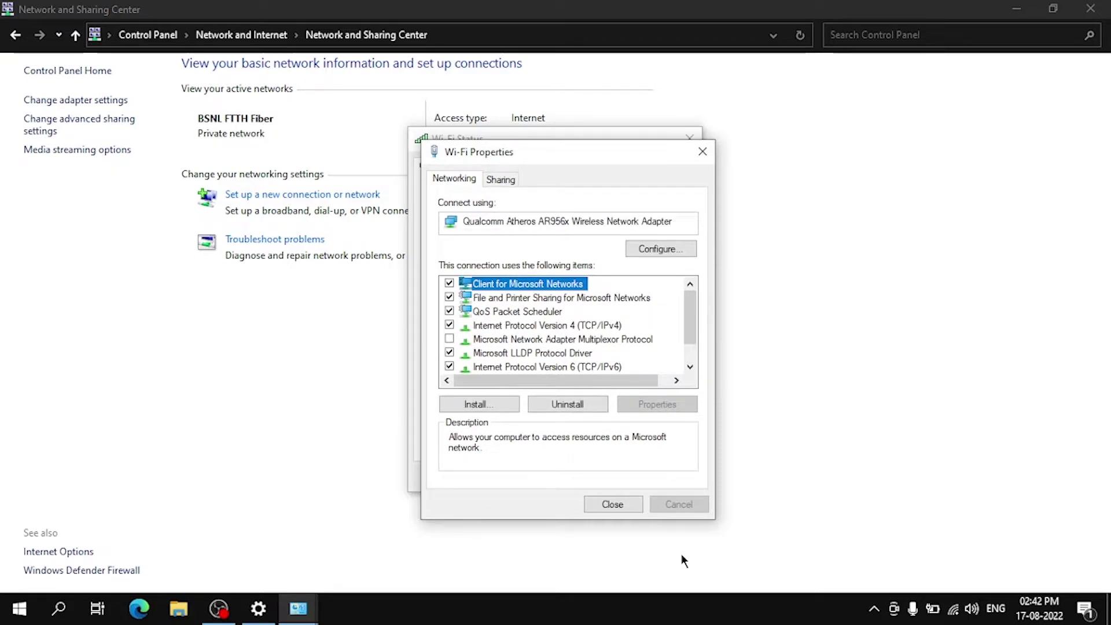
pyautogui.click(630, 505)
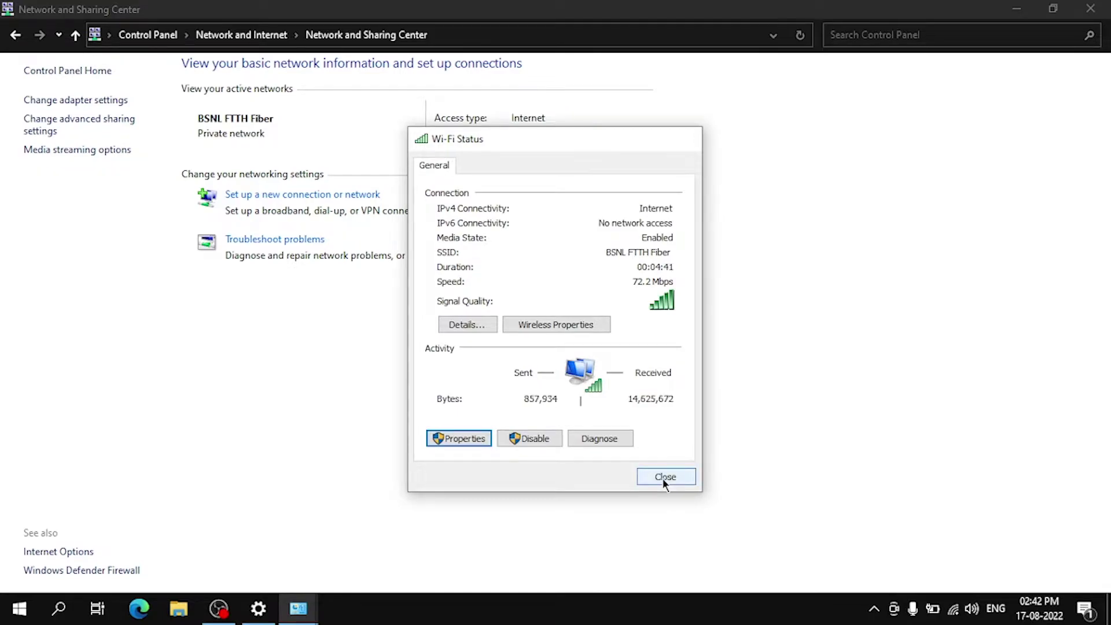
pyautogui.click(665, 478)
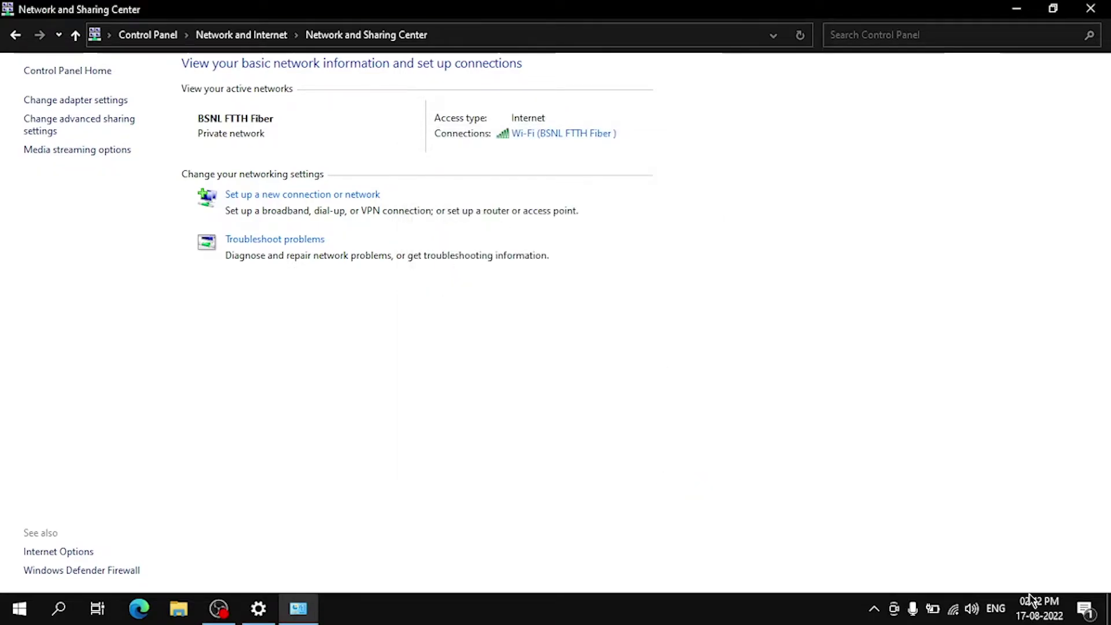
# Check the IPv4 address and DNS server in the Wi-Fi network's properties in Windows Settings.
pyautogui.rightClick(961, 610)
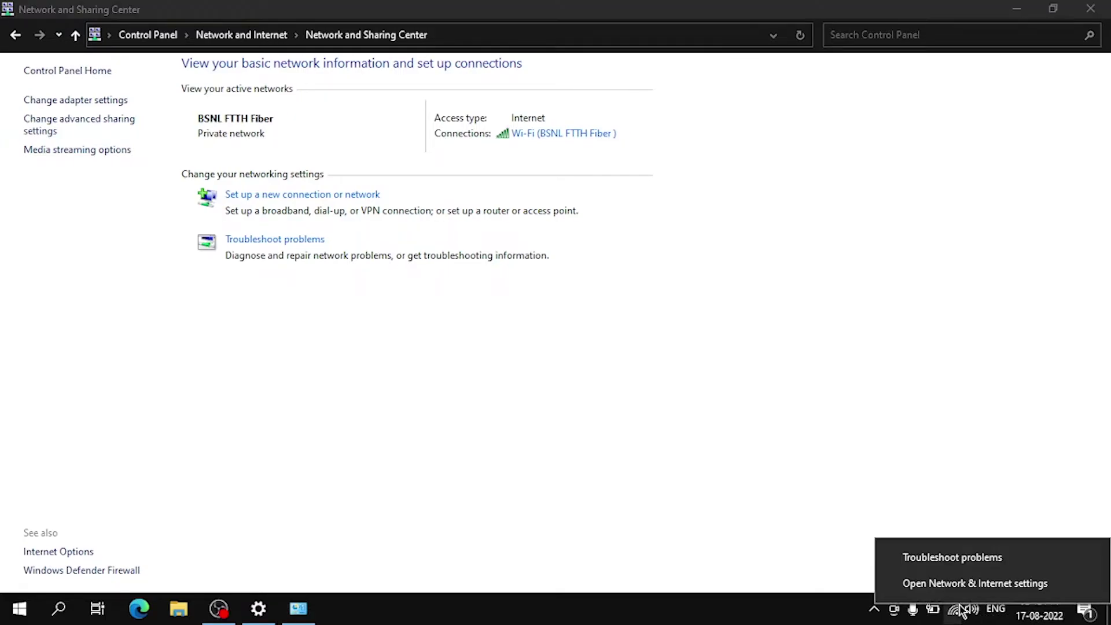
pyautogui.click(958, 583)
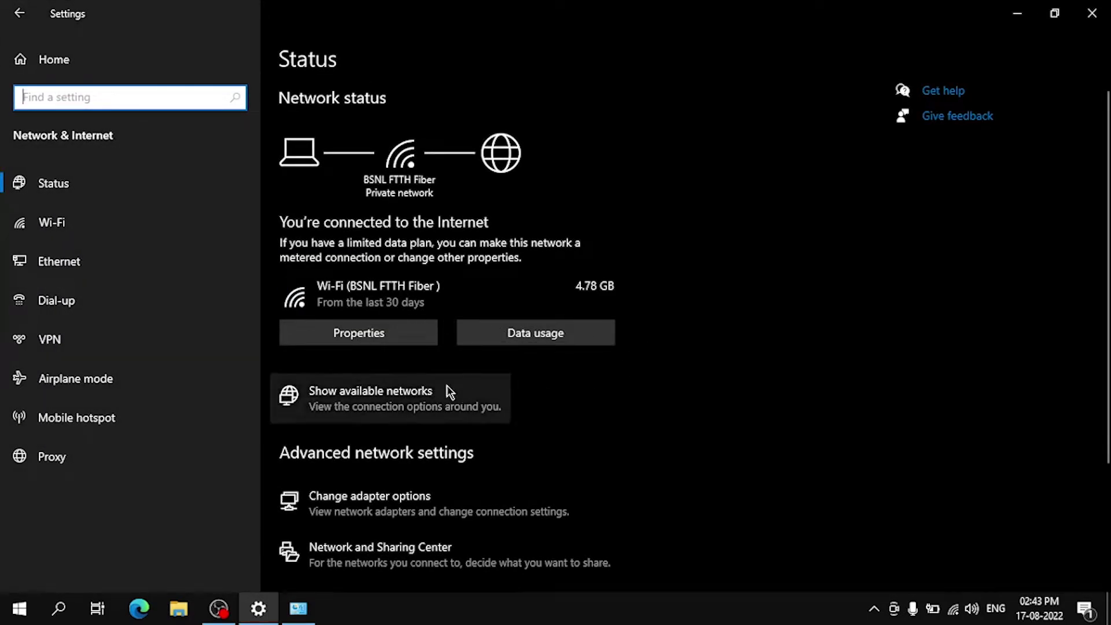
pyautogui.click(422, 341)
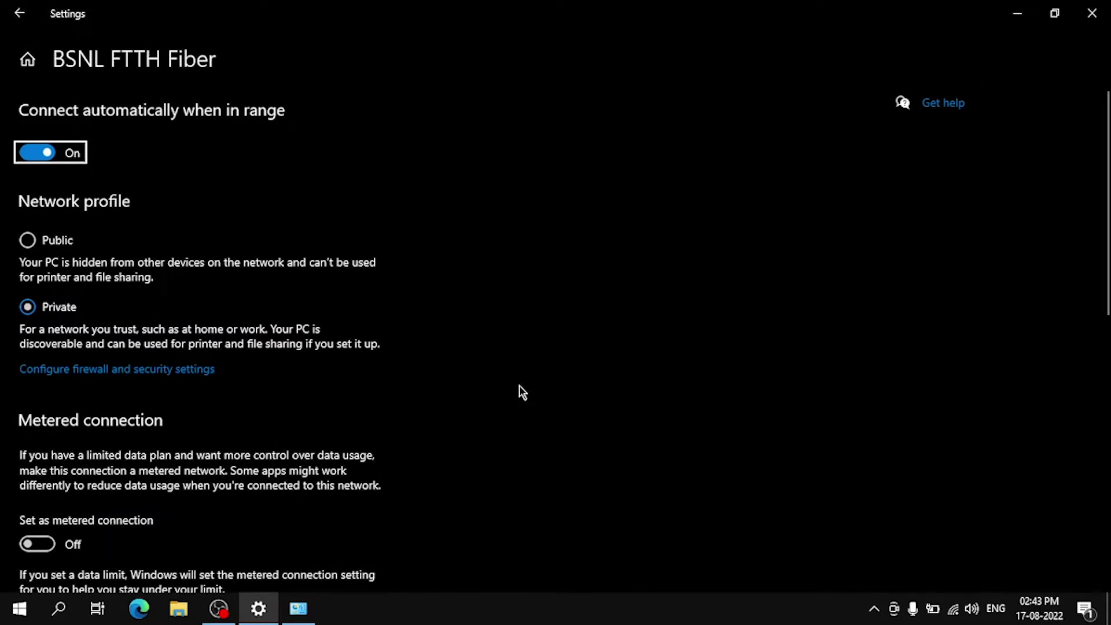
pyautogui.scroll(-5, 520, 386)
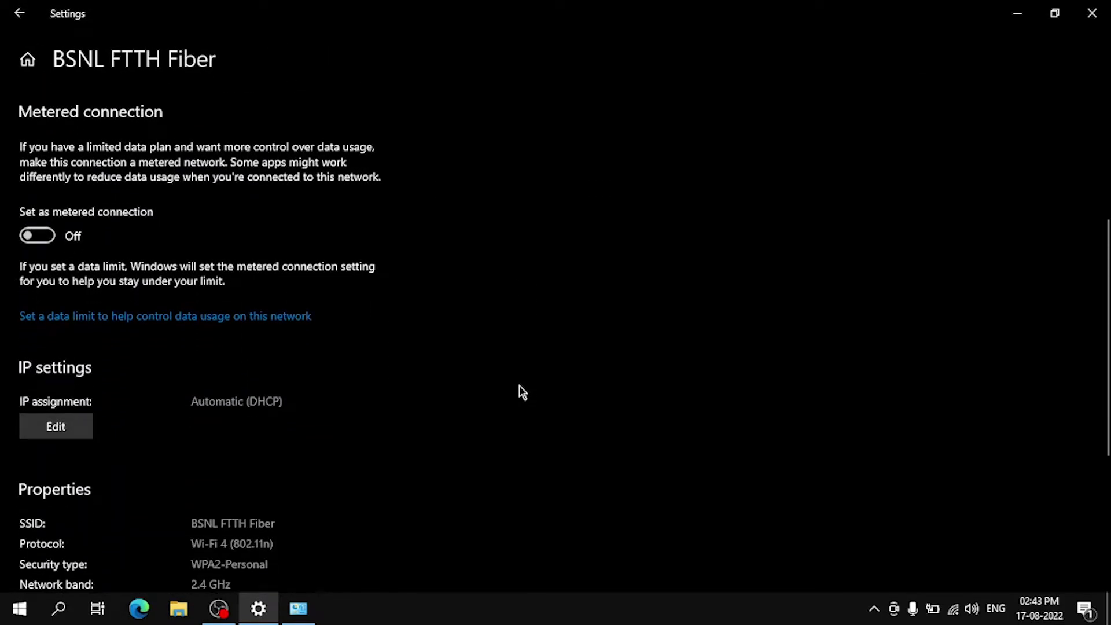
pyautogui.scroll(-3, 522, 392)
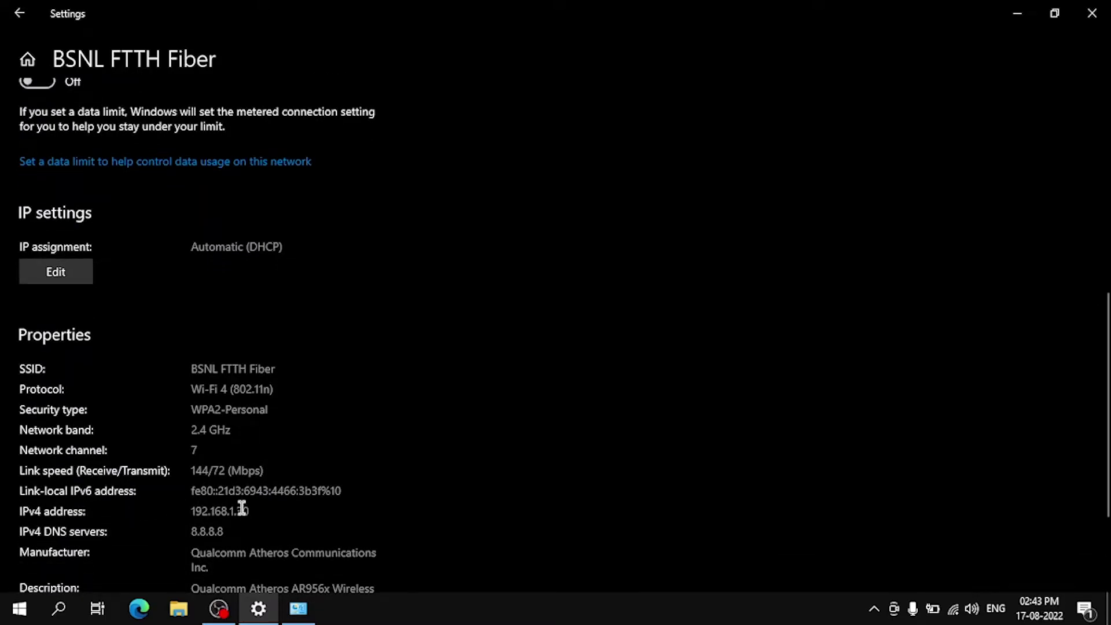
pyautogui.moveTo(248, 511); pyautogui.dragTo(190, 511)
pyautogui.scroll(-1, 606, 537)
pyautogui.scroll(-3, 608, 542)
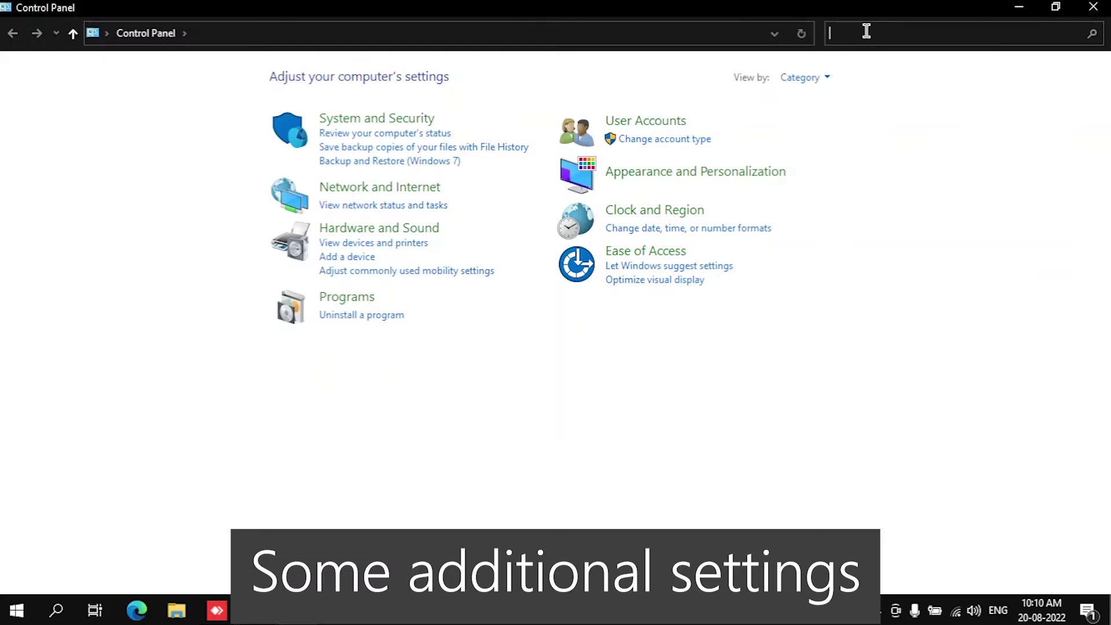
# Search Control Panel for power, open Power Options and review the active plan's display and sleep timeouts.
pyautogui.write('power')
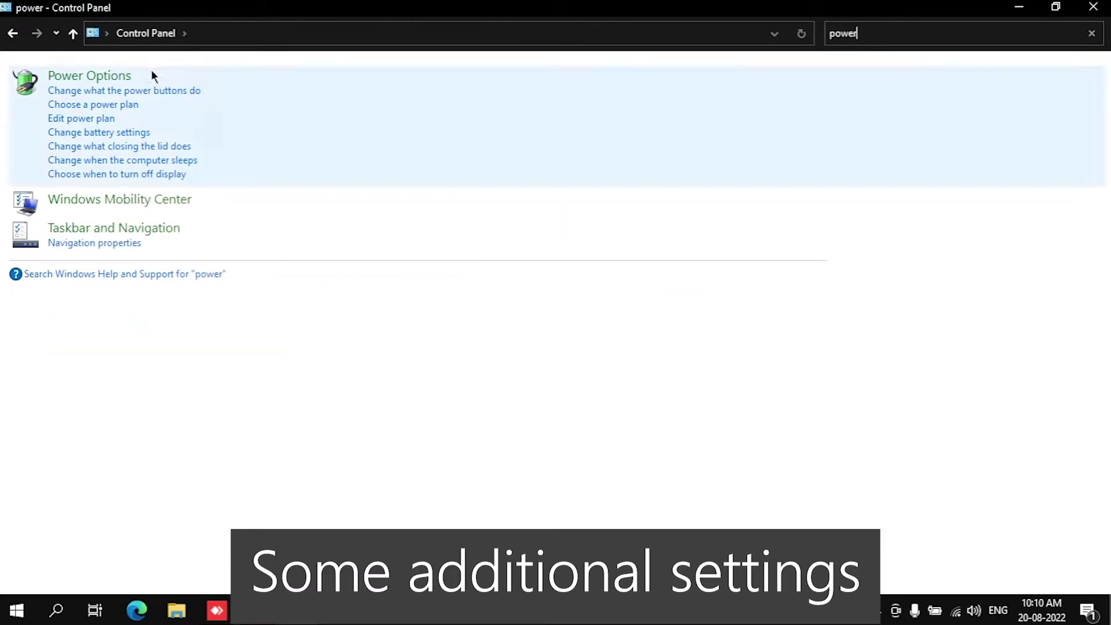
pyautogui.click(58, 77)
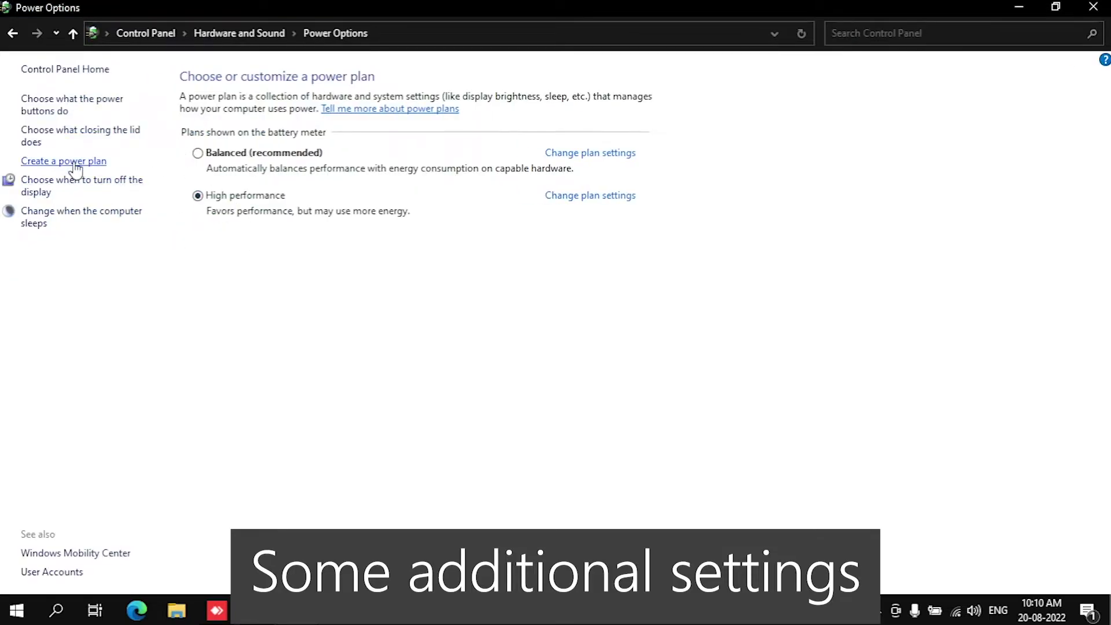
pyautogui.click(69, 187)
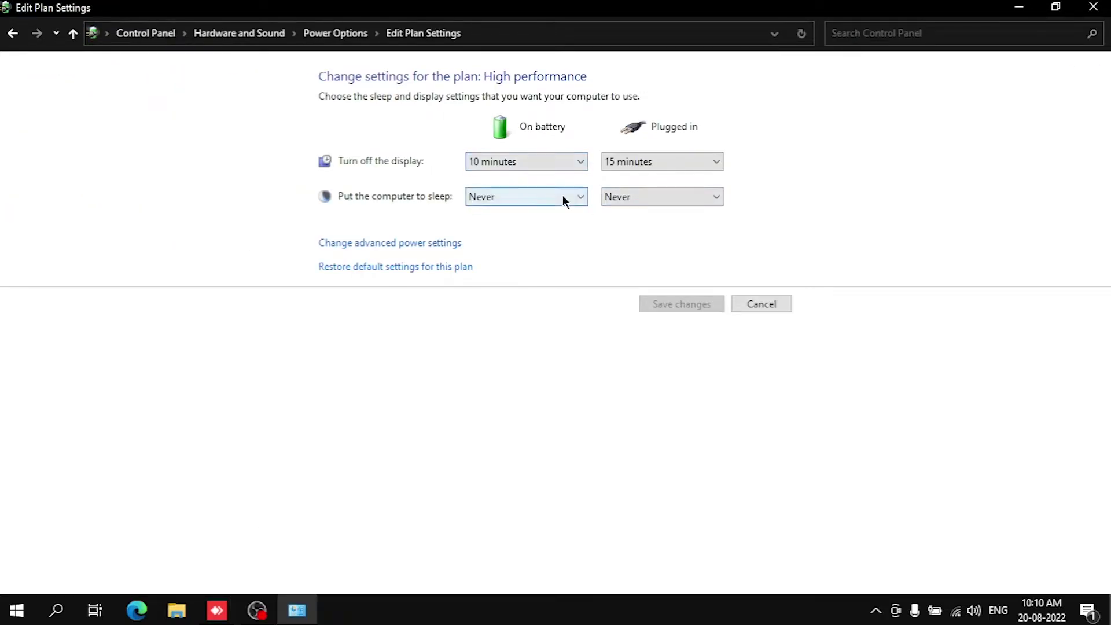
pyautogui.click(769, 304)
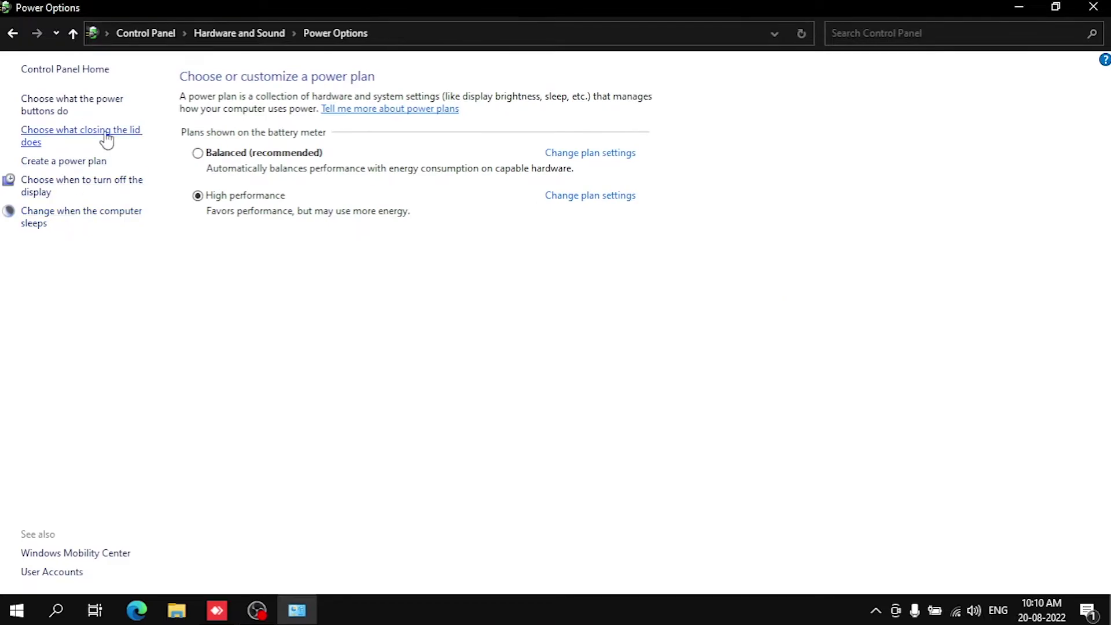
# Review the actions for the power button, sleep button and lid closing, and return to Power Options.
pyautogui.click(107, 136)
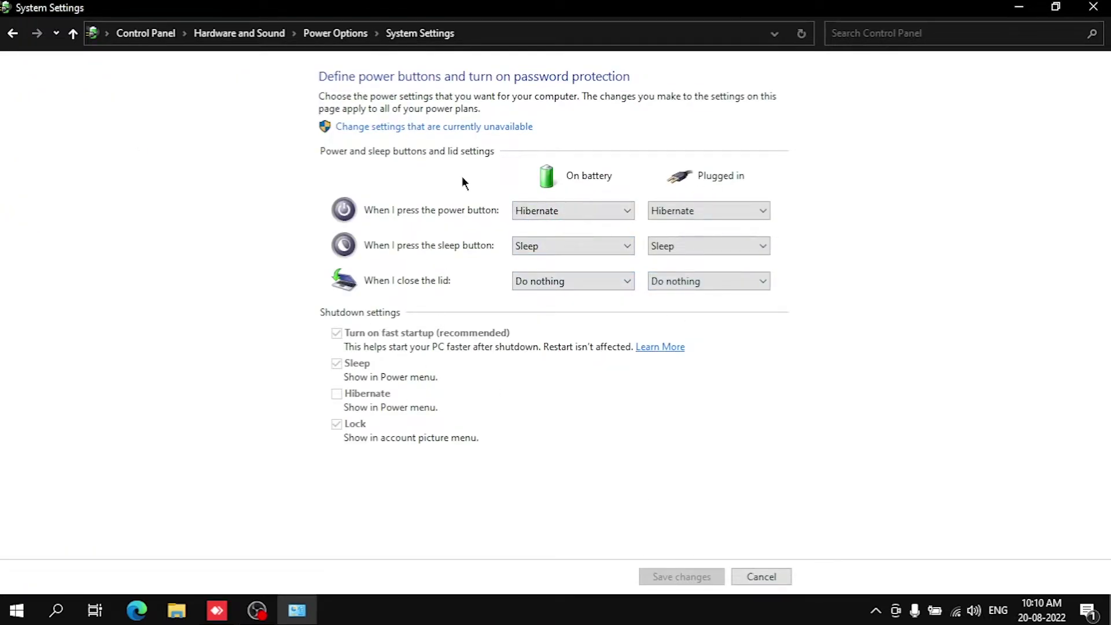
pyautogui.click(440, 126)
pyautogui.click(336, 375)
pyautogui.click(682, 577)
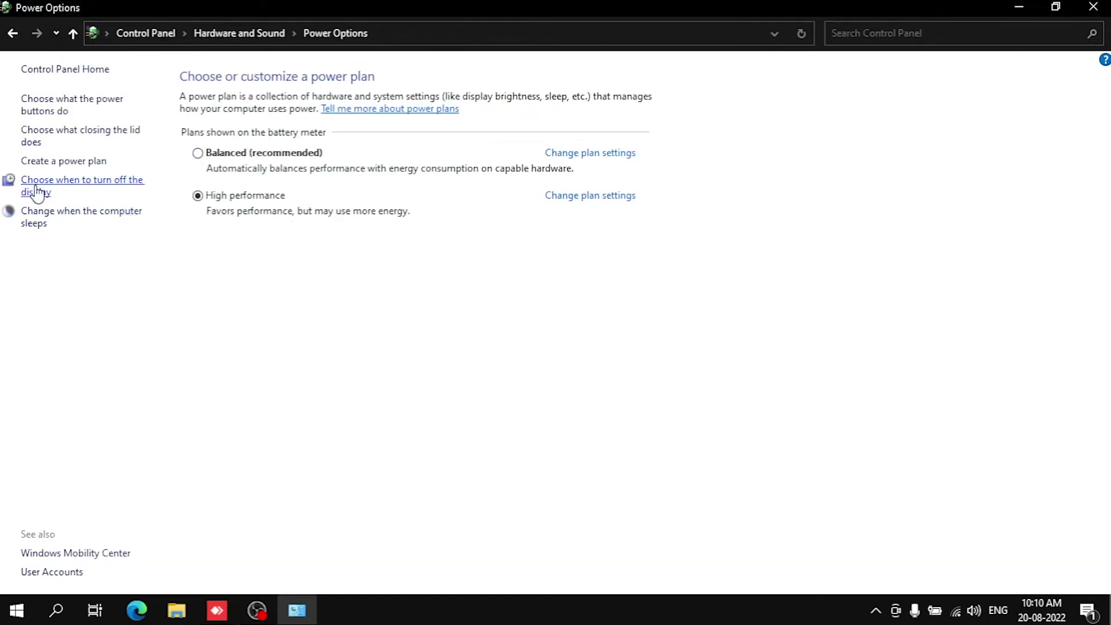
# Check the wireless adapter's power saving mode on battery and plugged in, in the High performance plan's advanced settings.
pyautogui.click(37, 191)
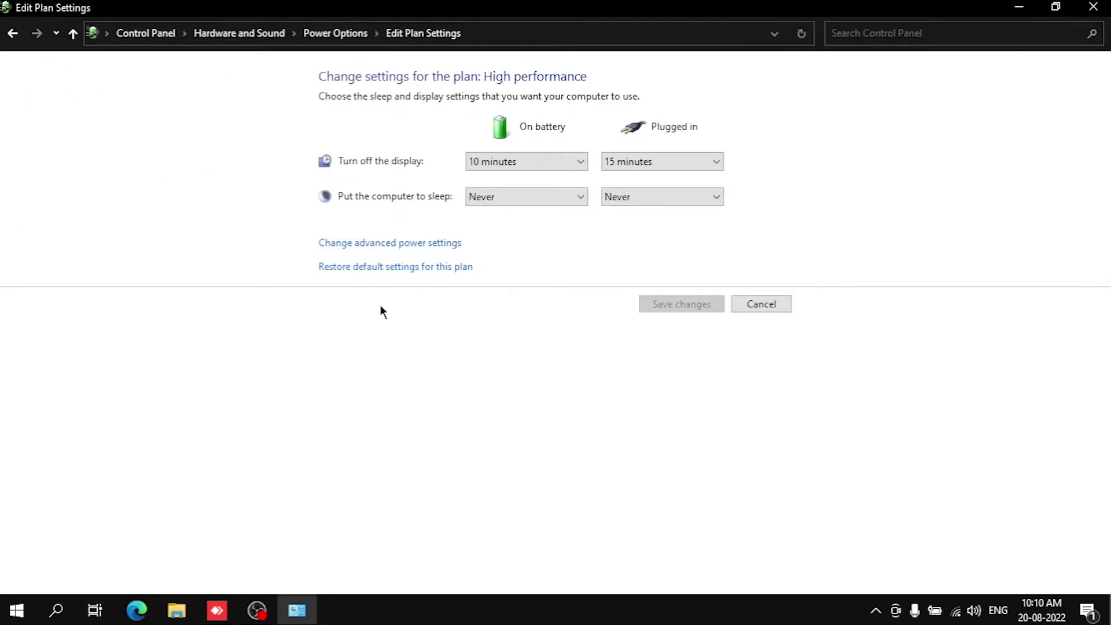
pyautogui.click(401, 246)
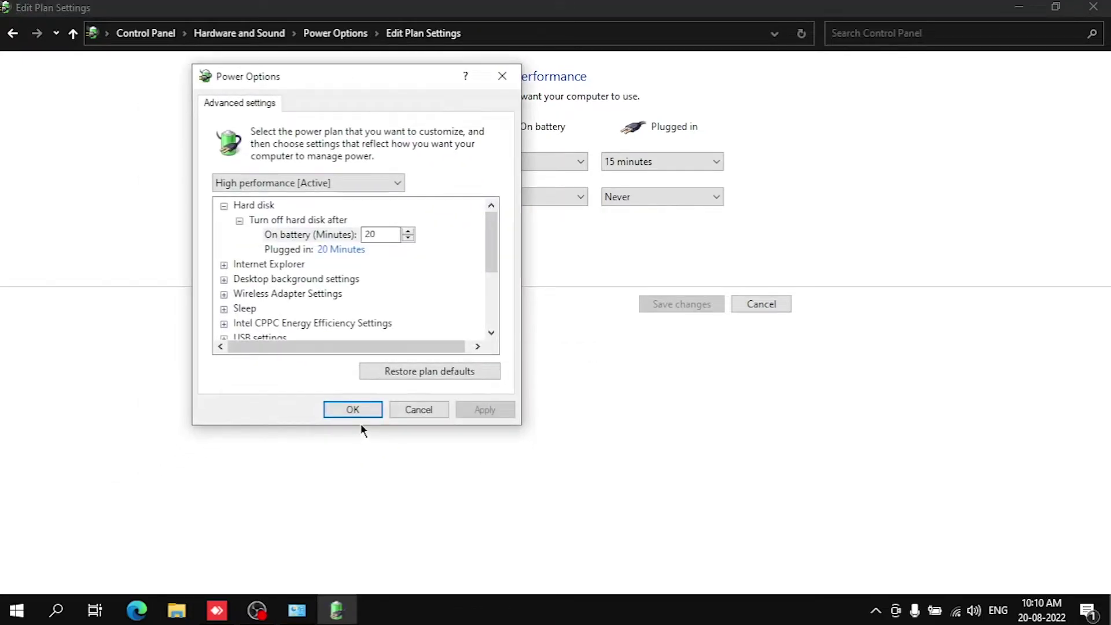
pyautogui.click(223, 294)
pyautogui.click(239, 264)
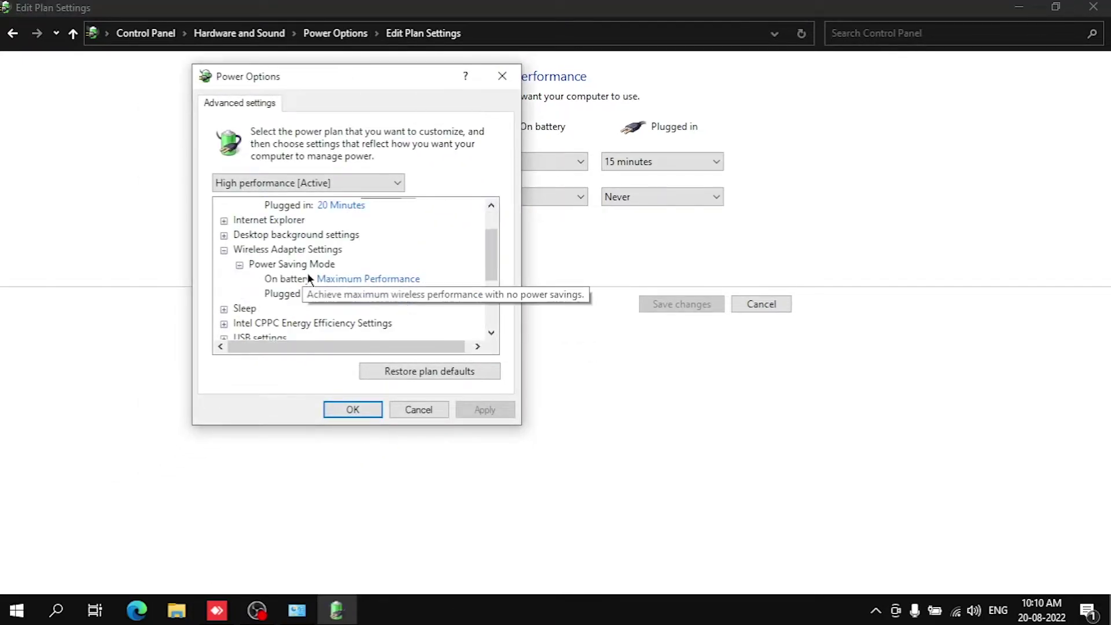
pyautogui.click(379, 279)
pyautogui.click(380, 279)
pyautogui.click(374, 291)
pyautogui.click(374, 294)
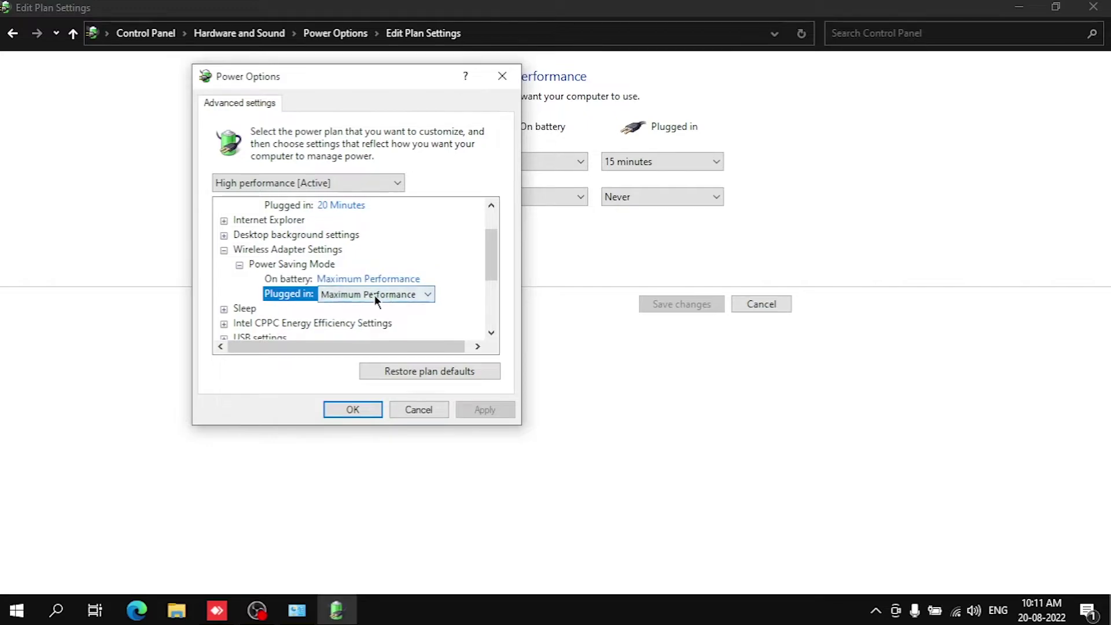
pyautogui.click(374, 294)
pyautogui.click(302, 313)
# Review the selectable power plans and the remaining categories of the High performance plan's advanced settings.
pyautogui.click(310, 184)
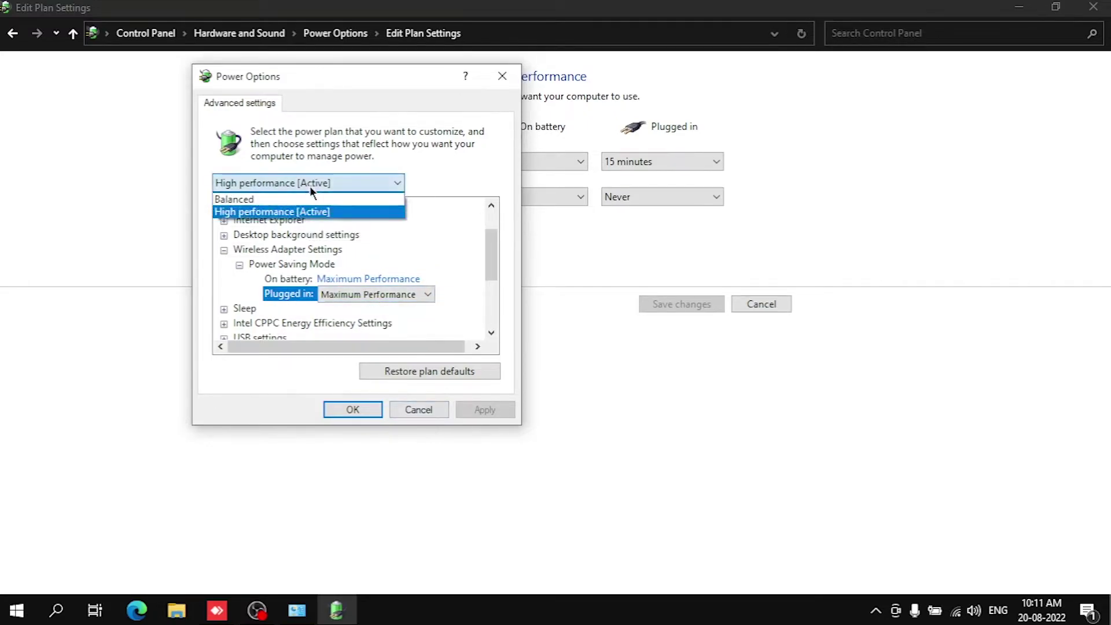
pyautogui.click(310, 184)
pyautogui.scroll(1, 293, 309)
pyautogui.click(224, 294)
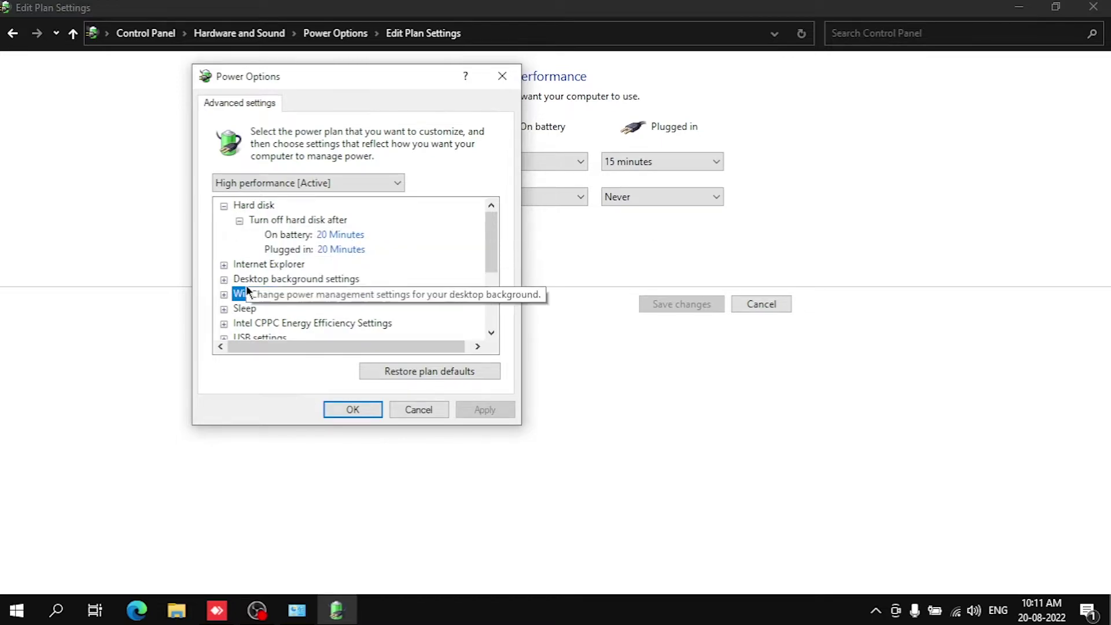
pyautogui.scroll(-1, 261, 282)
pyautogui.scroll(-2, 275, 280)
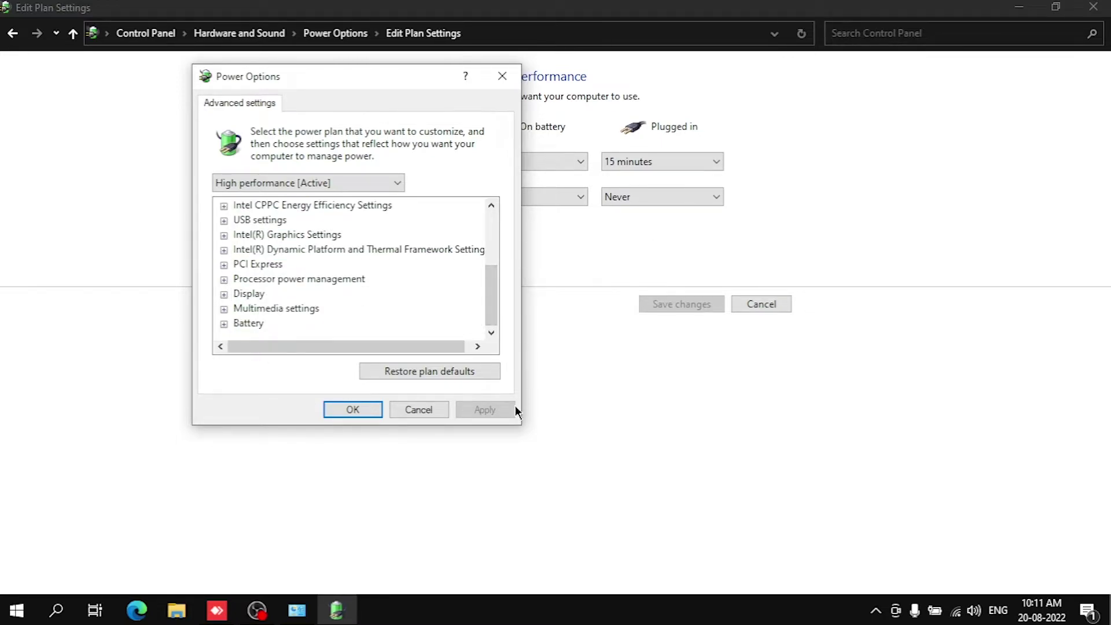
# Show the power management options of the Qualcomm Atheros AR956x Wireless Network Adapter in Device Manager.
pyautogui.rightClick(16, 611)
pyautogui.click(120, 275)
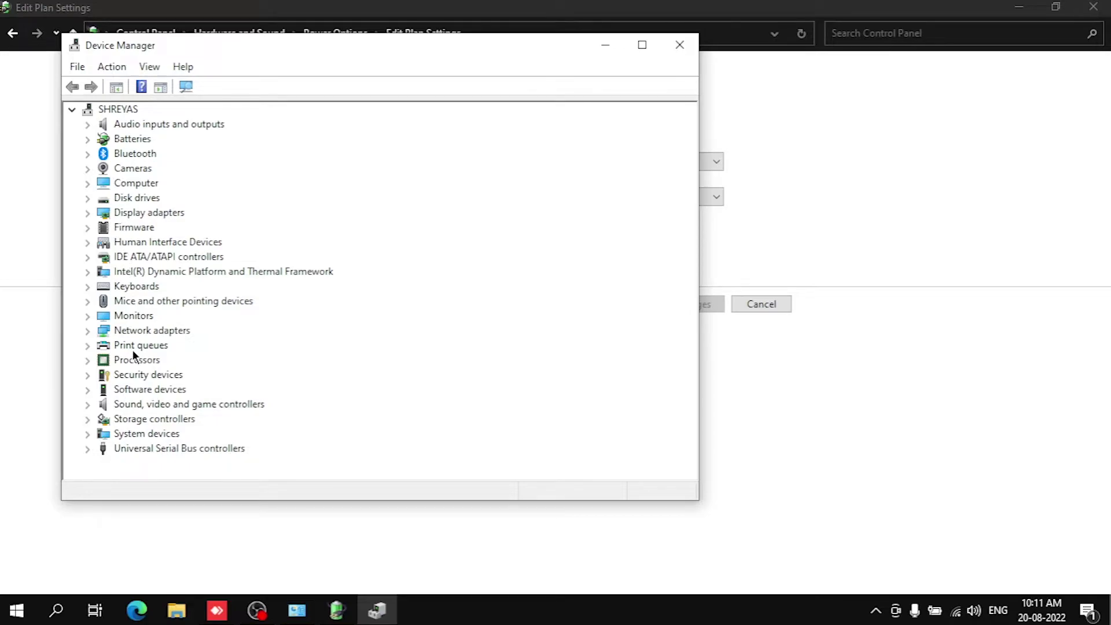
pyautogui.doubleClick(139, 329)
pyautogui.scroll(-1, 196, 400)
pyautogui.rightClick(235, 286)
pyautogui.click(295, 378)
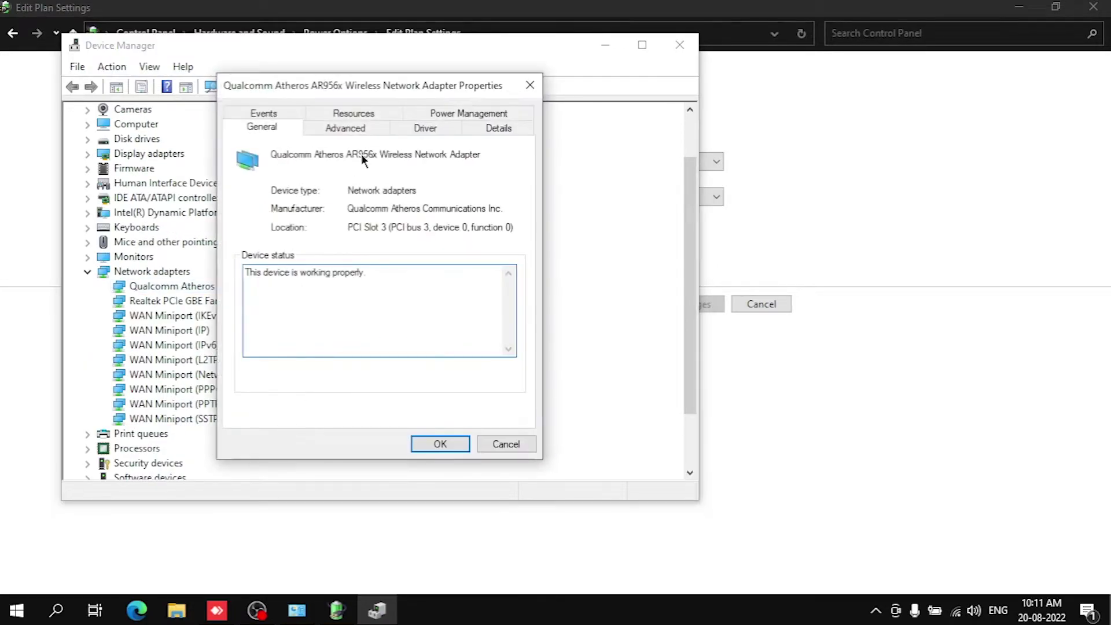
pyautogui.click(485, 114)
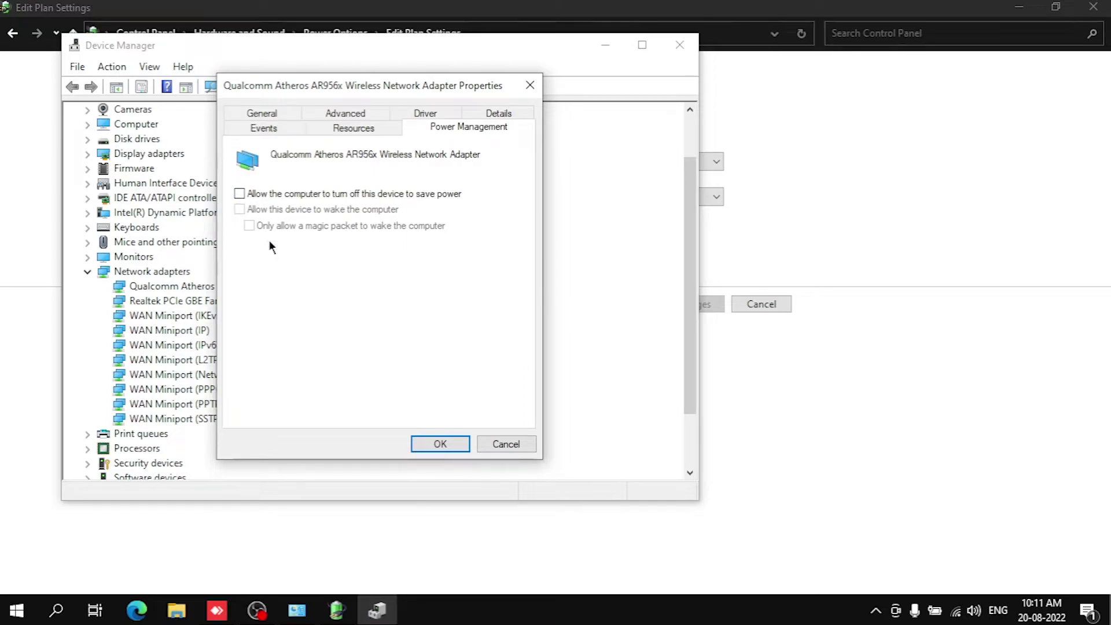
# Close Device Manager and check the PCI Express Link State Power Management options in the High performance plan's advanced settings.
pyautogui.press('Return')
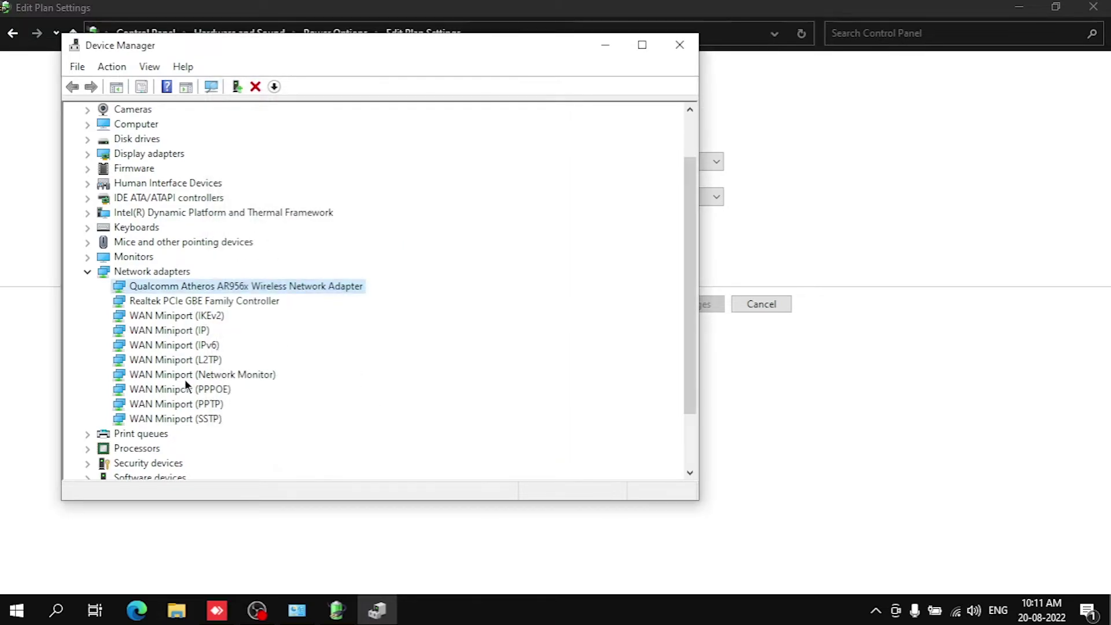
pyautogui.click(680, 45)
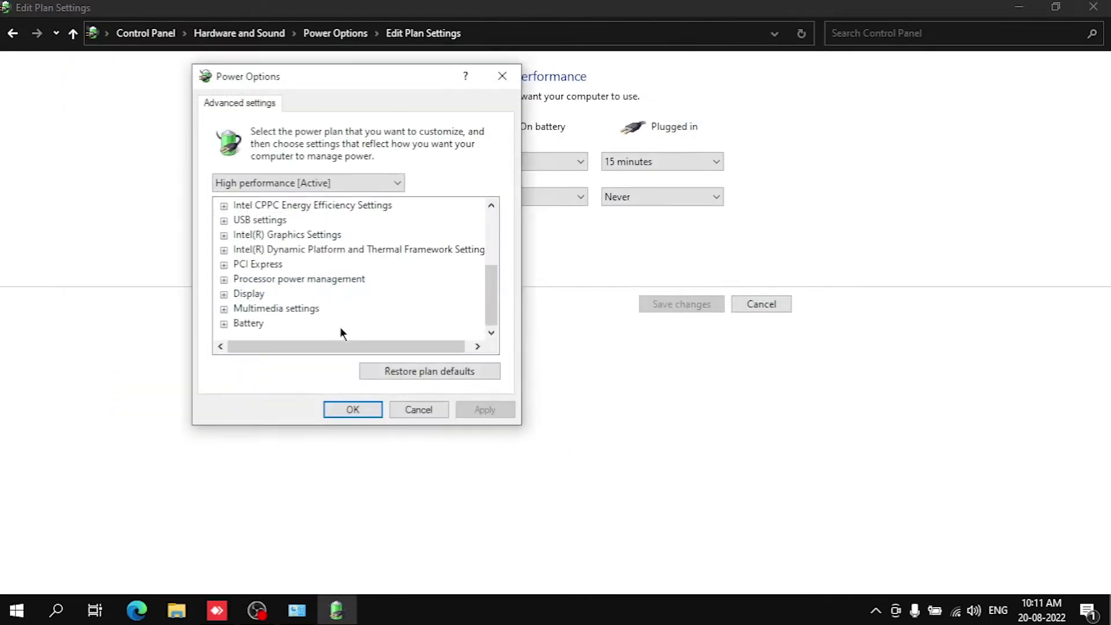
pyautogui.doubleClick(236, 266)
pyautogui.doubleClick(257, 280)
pyautogui.click(324, 294)
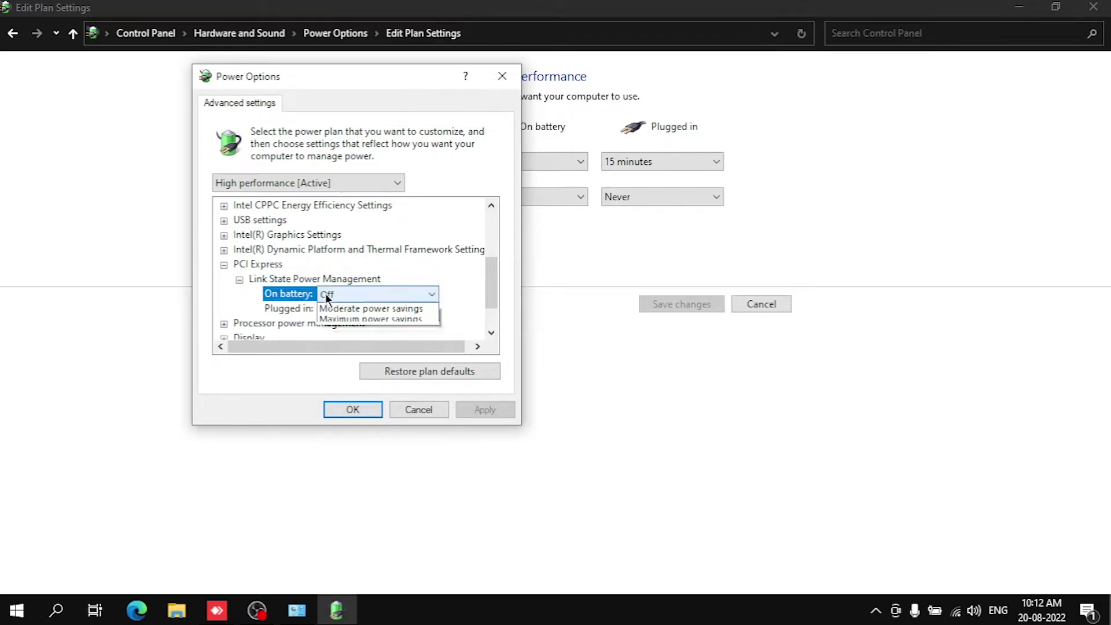
pyautogui.click(325, 302)
pyautogui.click(225, 265)
pyautogui.scroll(3, 320, 322)
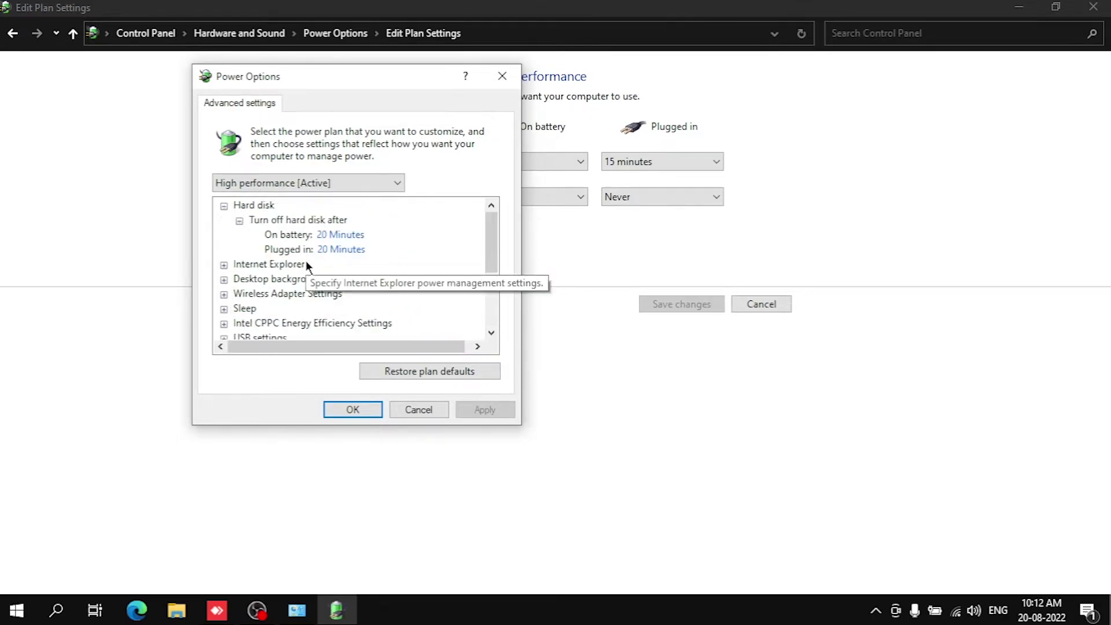
# Recheck the High performance plan's wireless adapter power saving mode on battery and look over the Intel CPPC Energy Efficiency Settings.
pyautogui.click(224, 206)
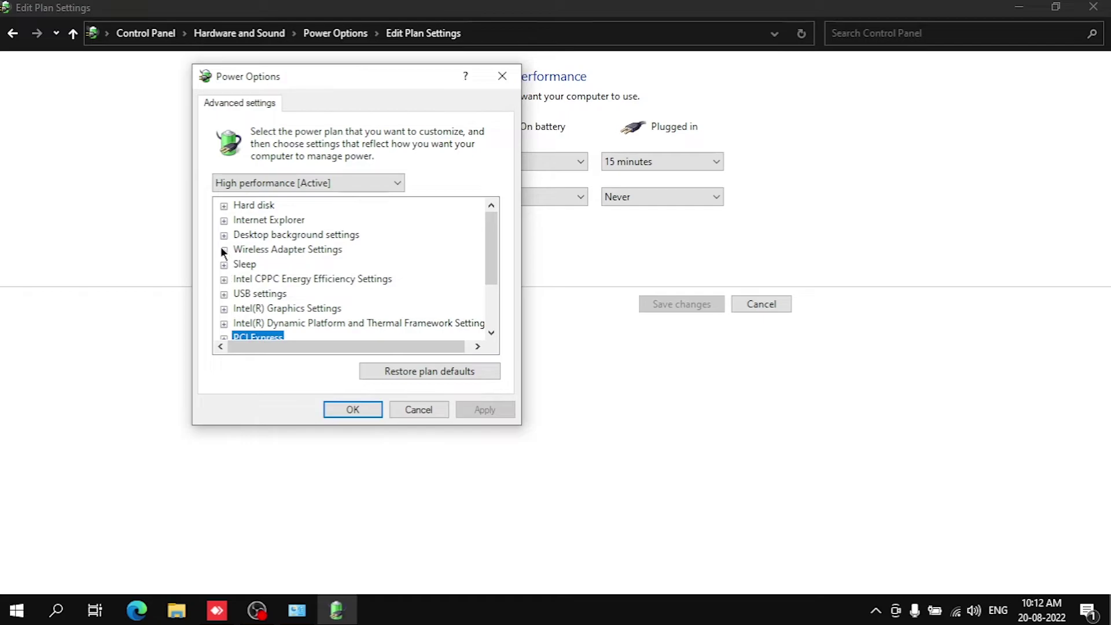
pyautogui.click(224, 250)
pyautogui.click(377, 281)
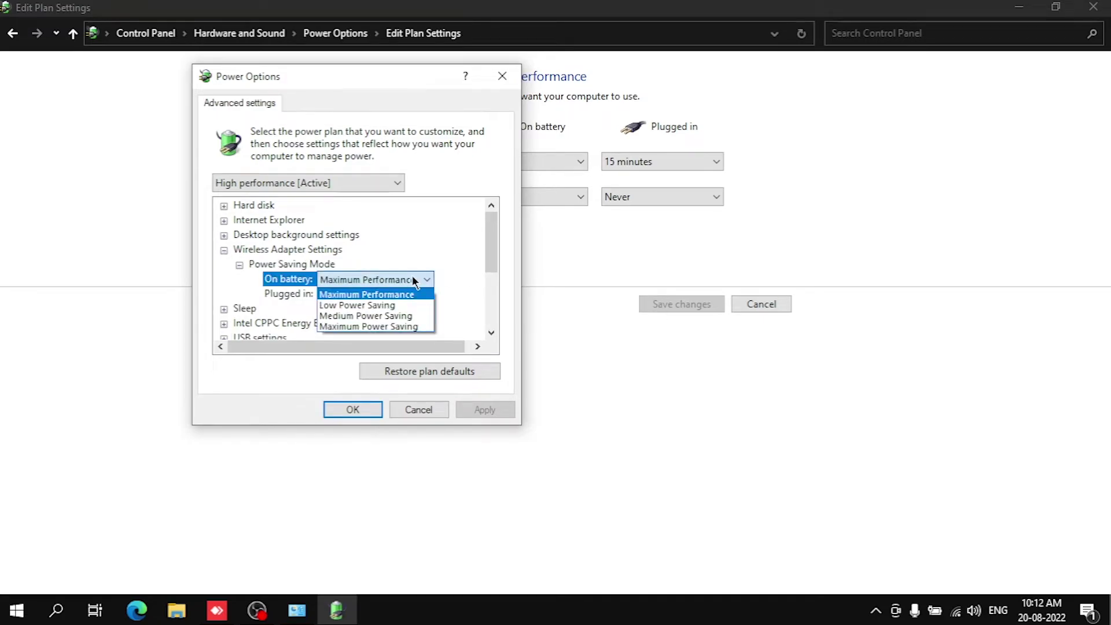
pyautogui.click(366, 294)
pyautogui.click(239, 266)
pyautogui.click(224, 250)
pyautogui.click(224, 280)
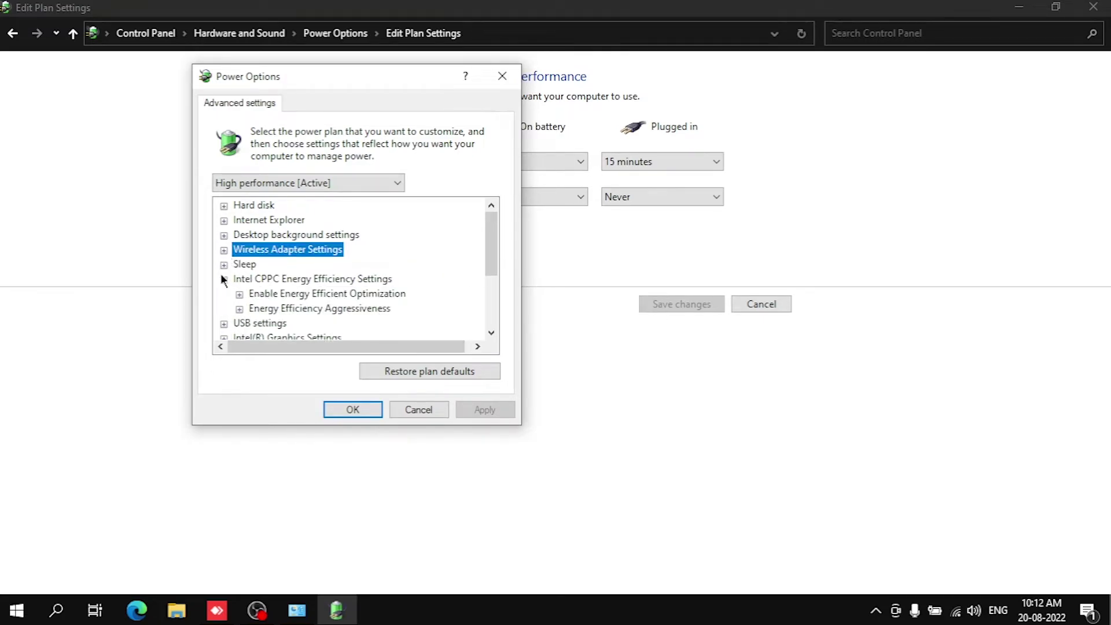
pyautogui.click(224, 280)
pyautogui.scroll(-2, 269, 297)
# Set the Balanced plan's wireless adapter power saving mode to Maximum Performance on battery and plugged in, and apply it.
pyautogui.click(306, 183)
pyautogui.click(272, 197)
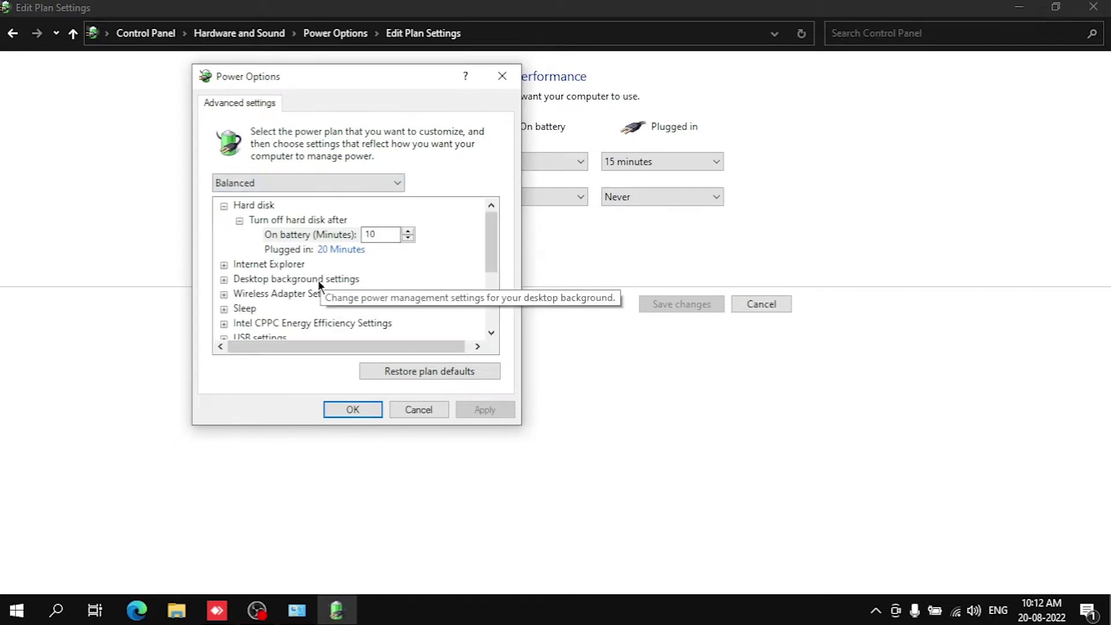
pyautogui.click(224, 294)
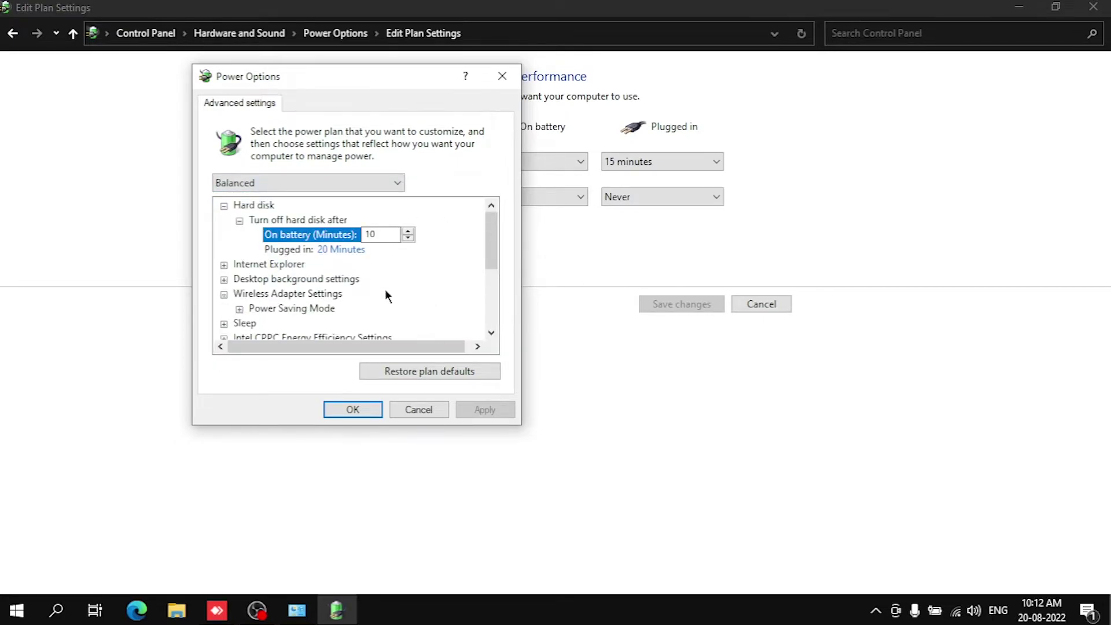
pyautogui.scroll(-1, 241, 267)
pyautogui.click(240, 265)
pyautogui.click(389, 280)
pyautogui.click(391, 282)
pyautogui.click(382, 291)
pyautogui.click(370, 294)
pyautogui.click(399, 294)
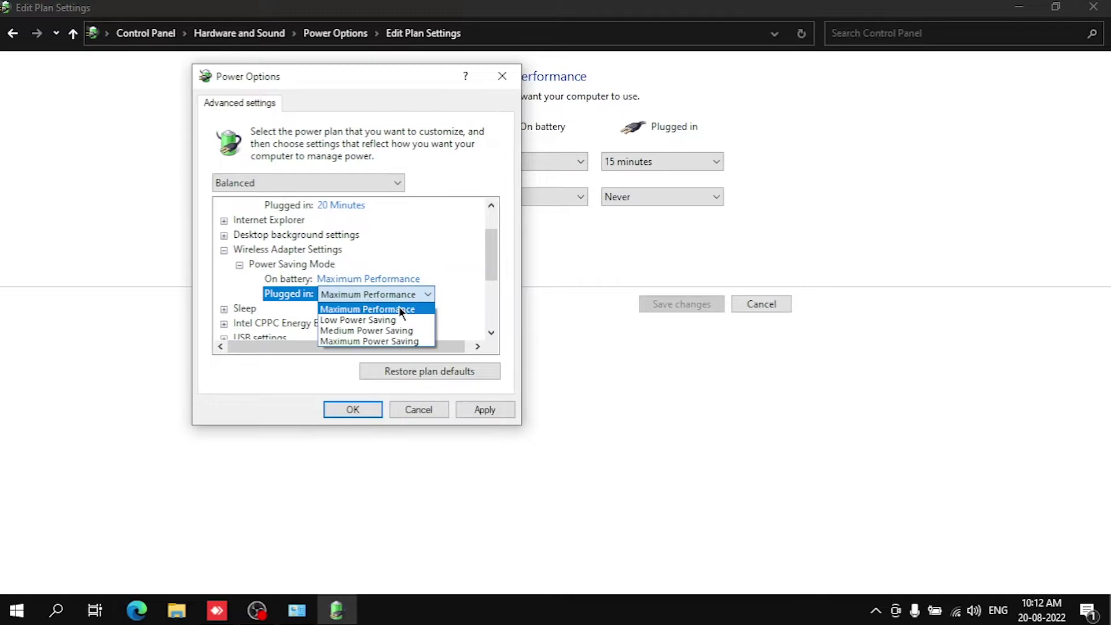
pyautogui.click(398, 307)
pyautogui.click(480, 412)
# Check the Balanced plan's Sleep after settings and close the advanced power settings.
pyautogui.click(224, 308)
pyautogui.click(238, 238)
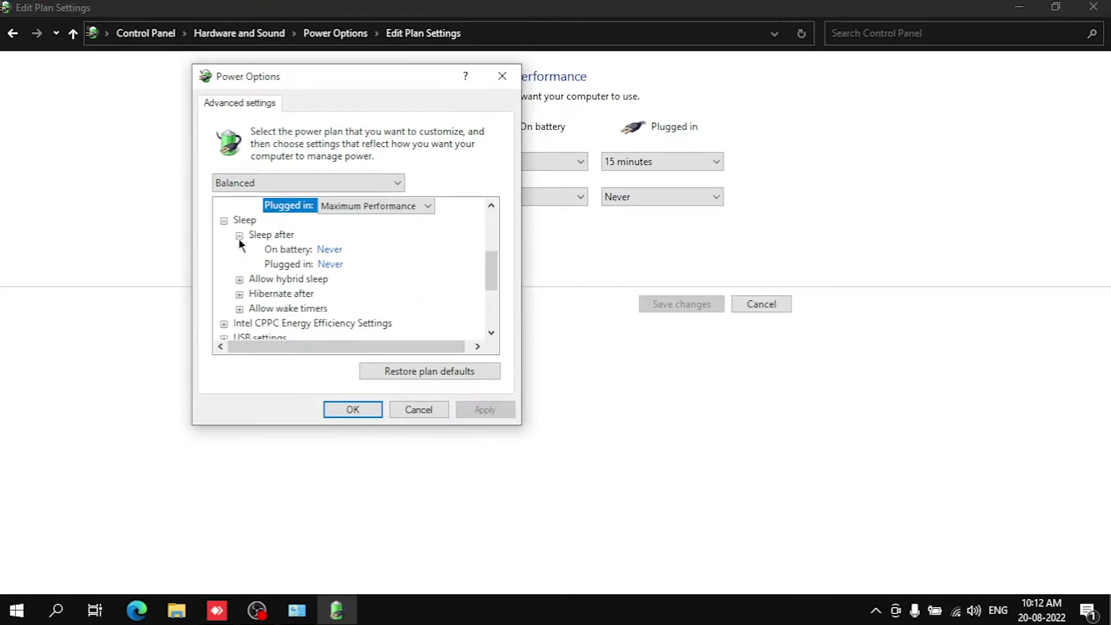
pyautogui.click(395, 411)
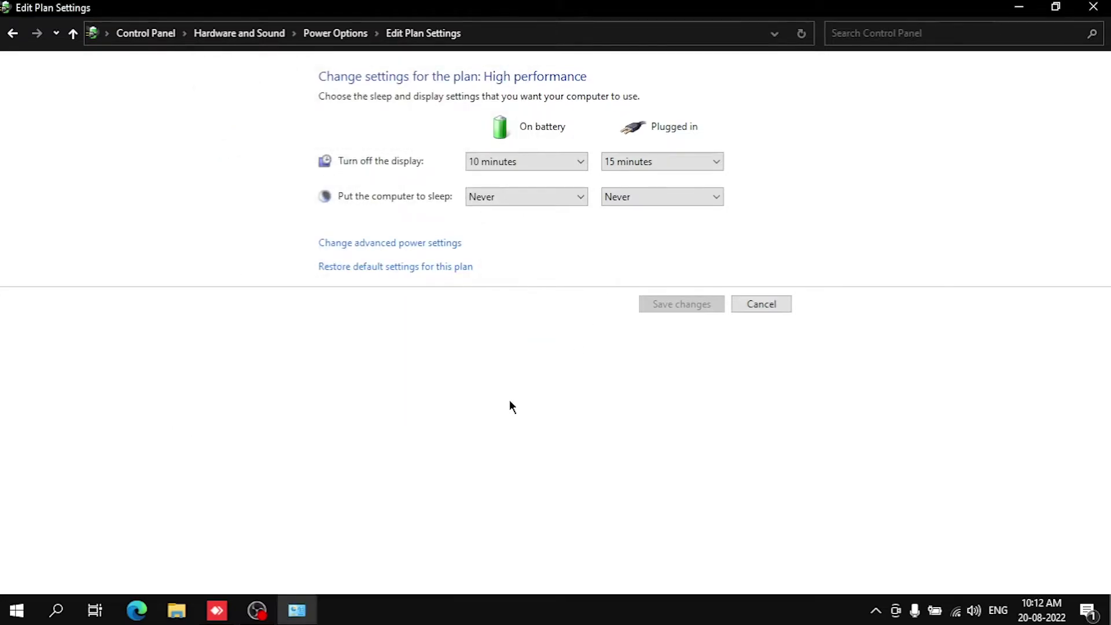
# Activate the Balanced plan and save a display turn-off time of 10 minutes on battery, along with a plugged-in turn-off time.
pyautogui.click(762, 305)
pyautogui.click(205, 152)
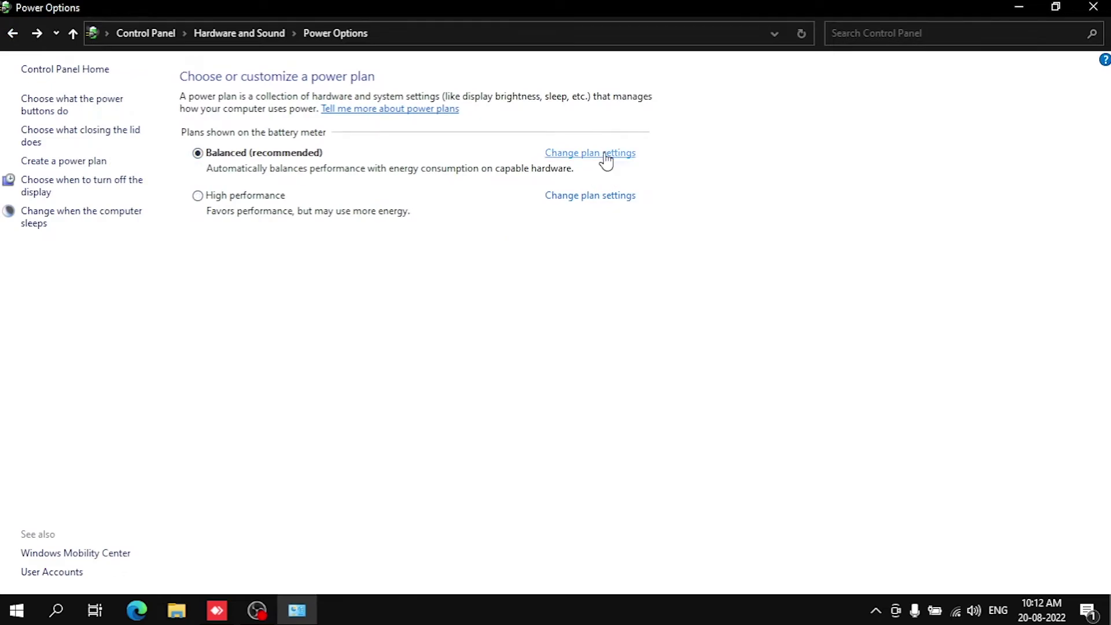
pyautogui.click(602, 153)
pyautogui.click(522, 163)
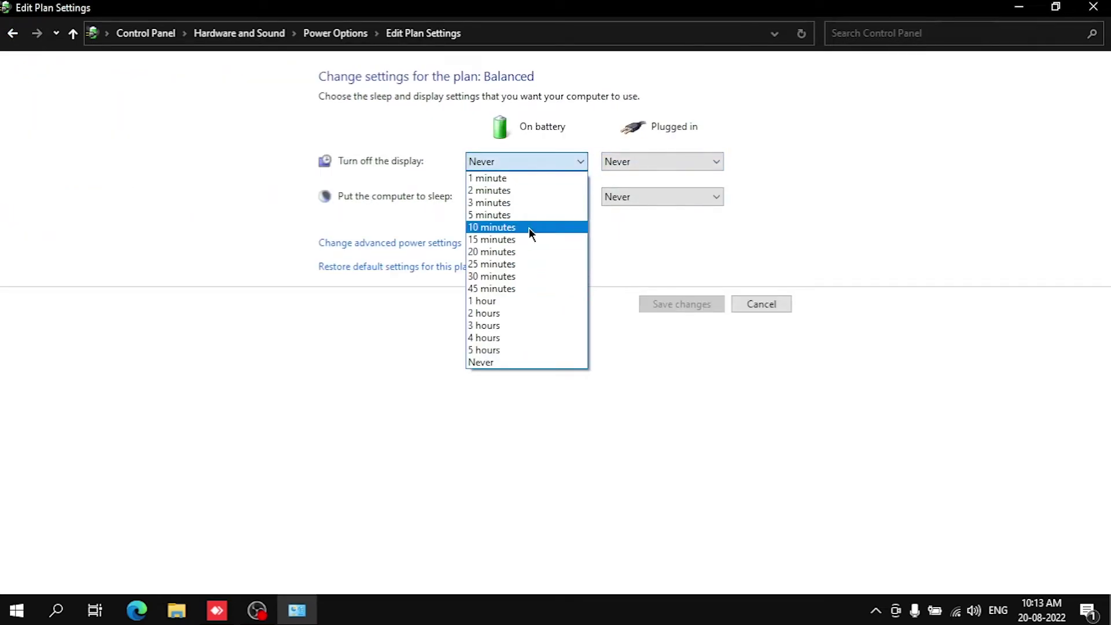
pyautogui.click(529, 227)
pyautogui.click(637, 162)
pyautogui.click(630, 209)
pyautogui.click(665, 304)
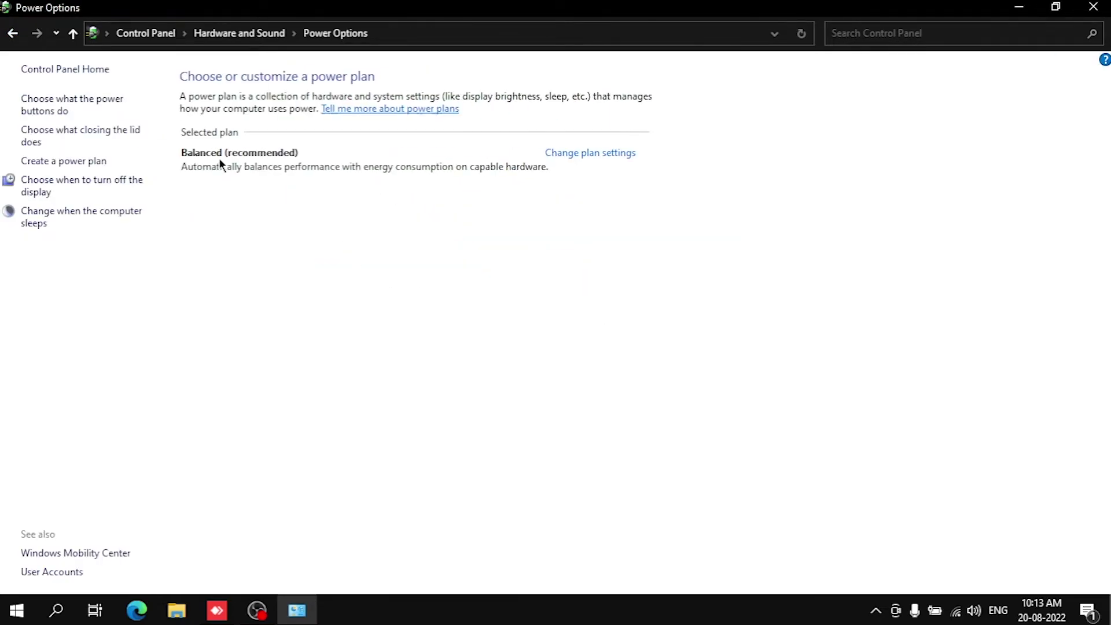
# Check the power plan selection under Battery Status in Windows Mobility Center and close it.
pyautogui.rightClick(16, 610)
pyautogui.click(81, 154)
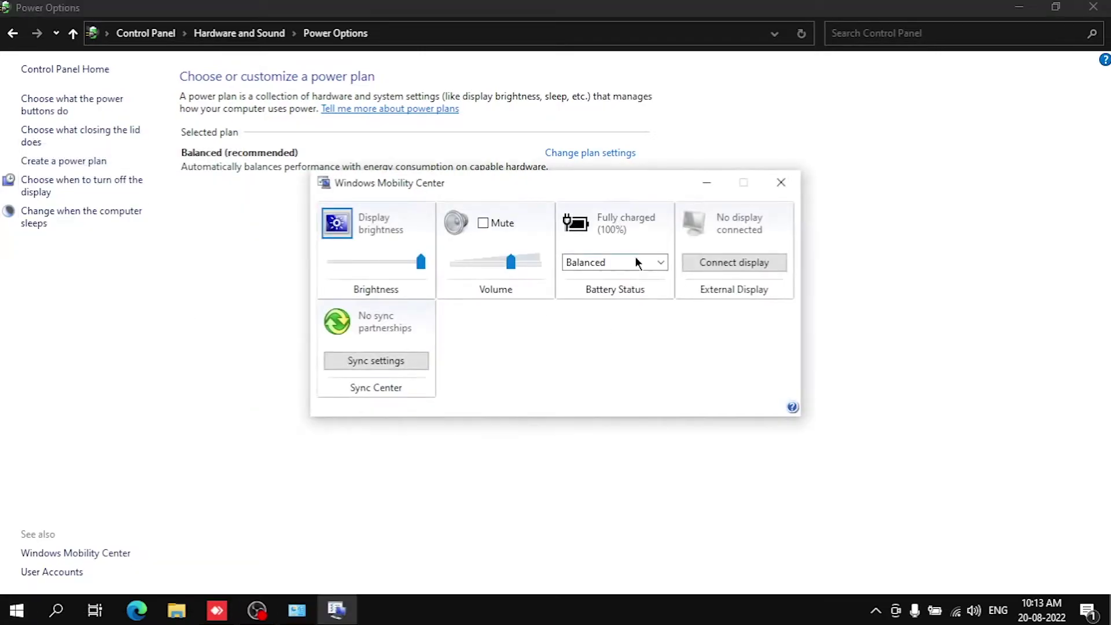
pyautogui.click(637, 264)
pyautogui.press('Escape')
pyautogui.hotkey('alt', 'F4')
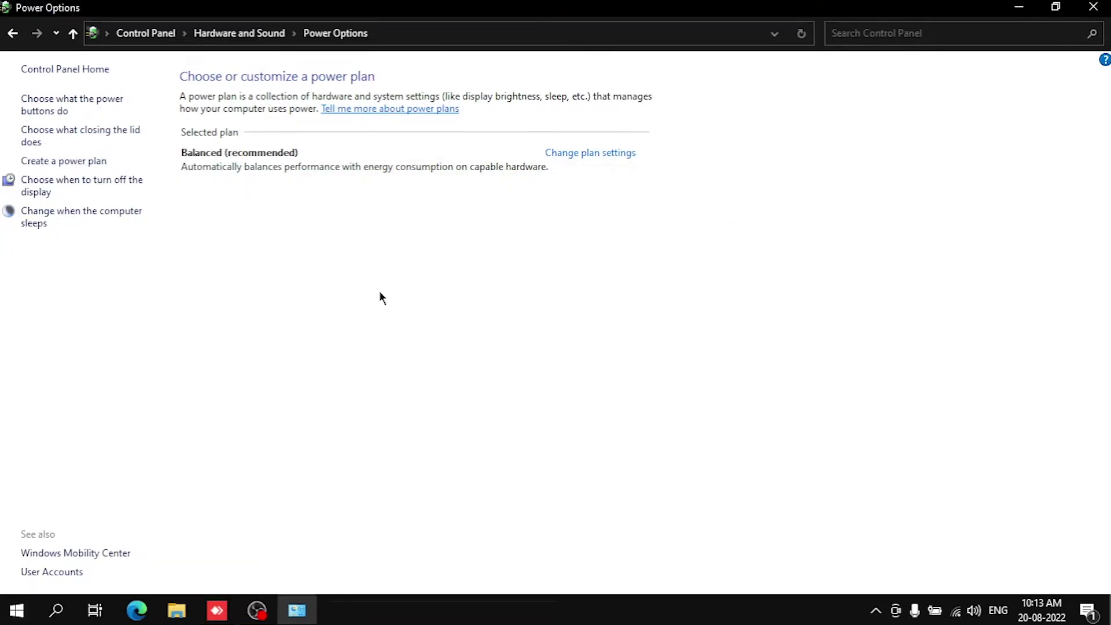
# Review the lid closing, power button and sleep button actions on battery and plugged in, leaving without saving.
pyautogui.click(70, 138)
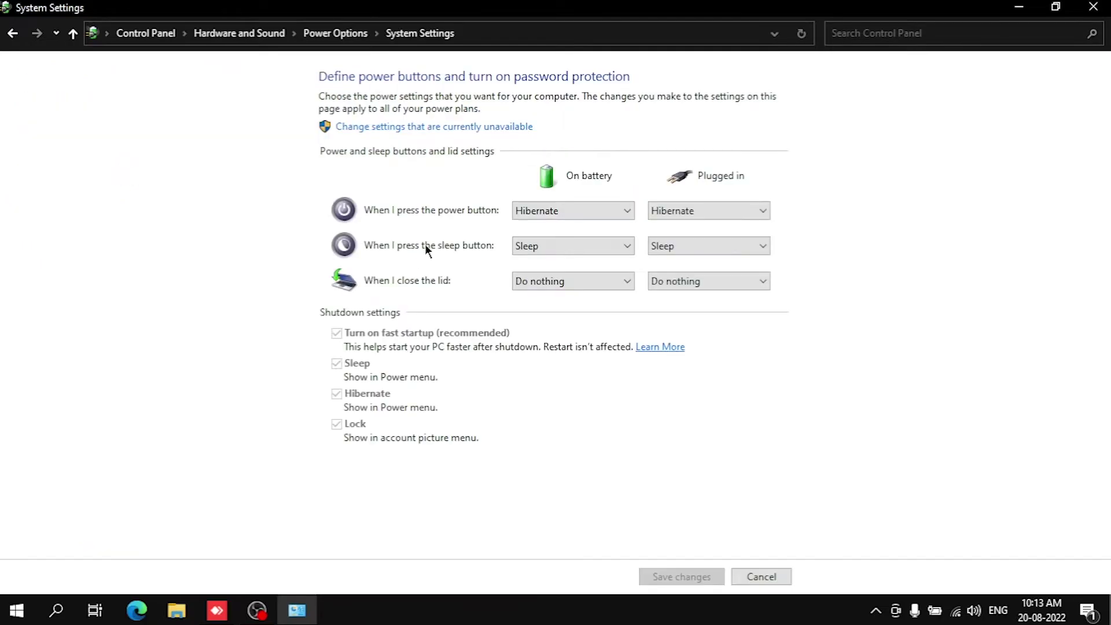
pyautogui.click(761, 577)
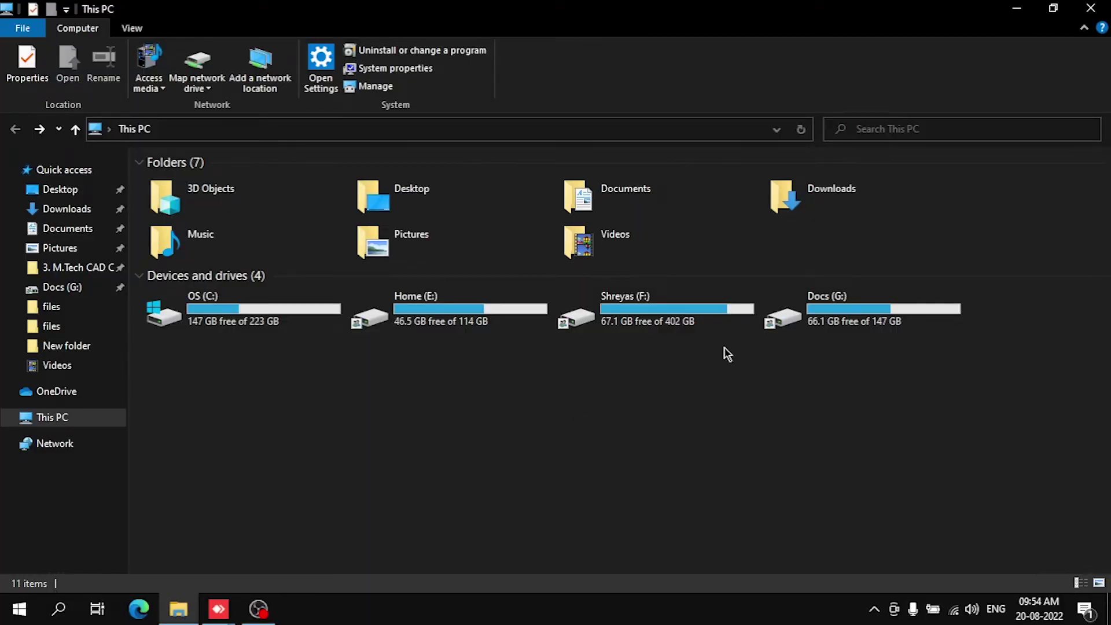
pyautogui.moveTo(992, 382); pyautogui.dragTo(313, 297)
pyautogui.click(385, 478)
pyautogui.rightClick(461, 339)
pyautogui.click(457, 318)
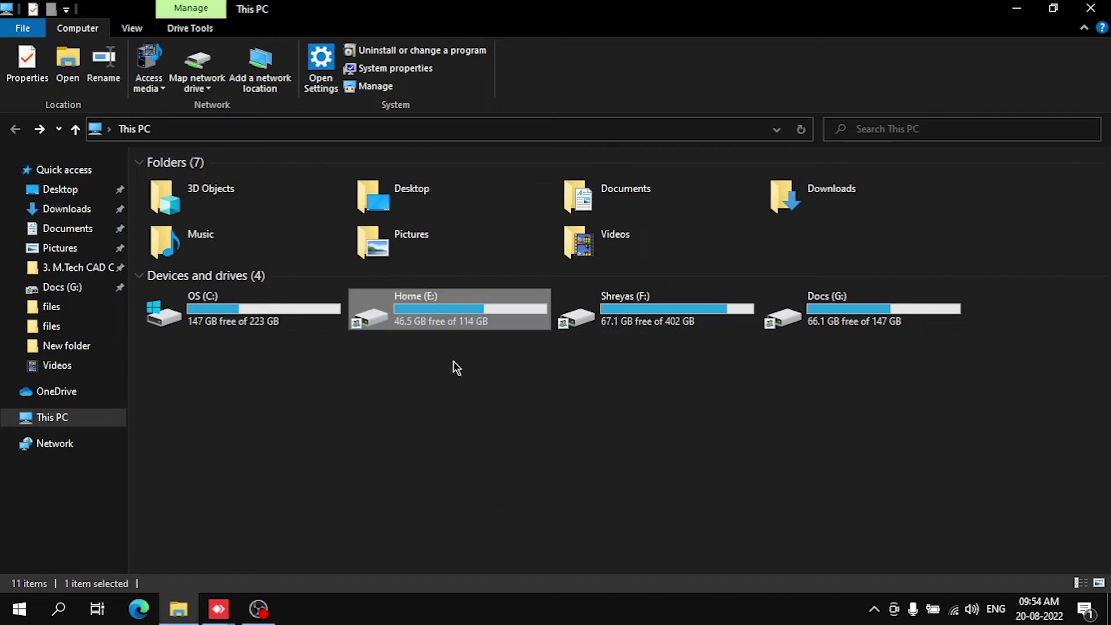
# Review the advanced sharing of the Home (E:) drive and Everyone's permissions for share E, and accept the settings.
pyautogui.rightClick(460, 306)
pyautogui.moveTo(620, 93)
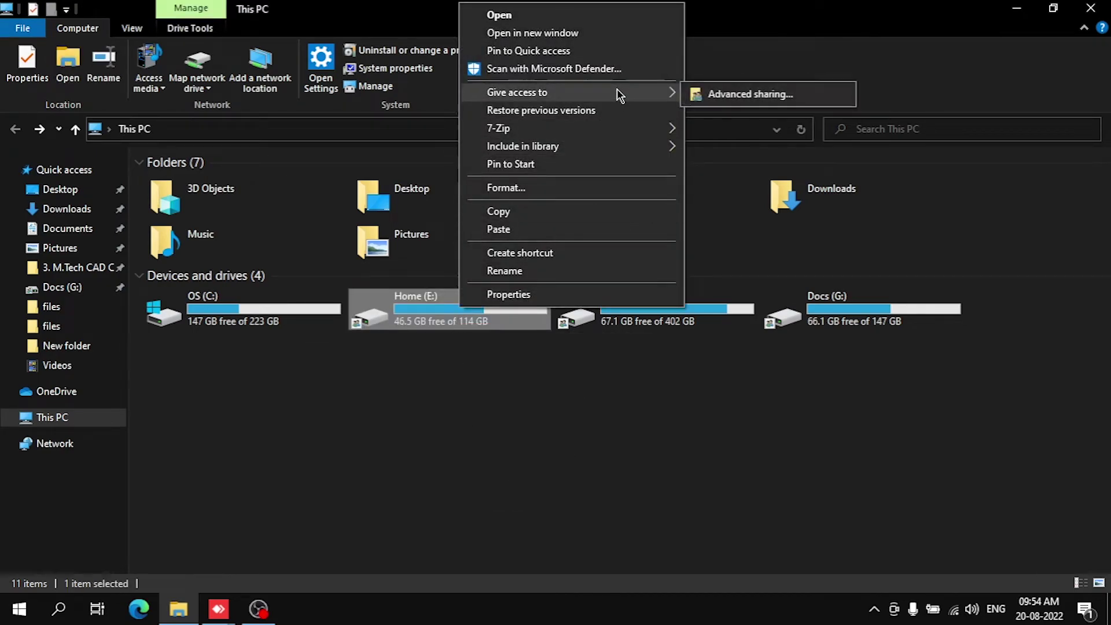
pyautogui.click(734, 102)
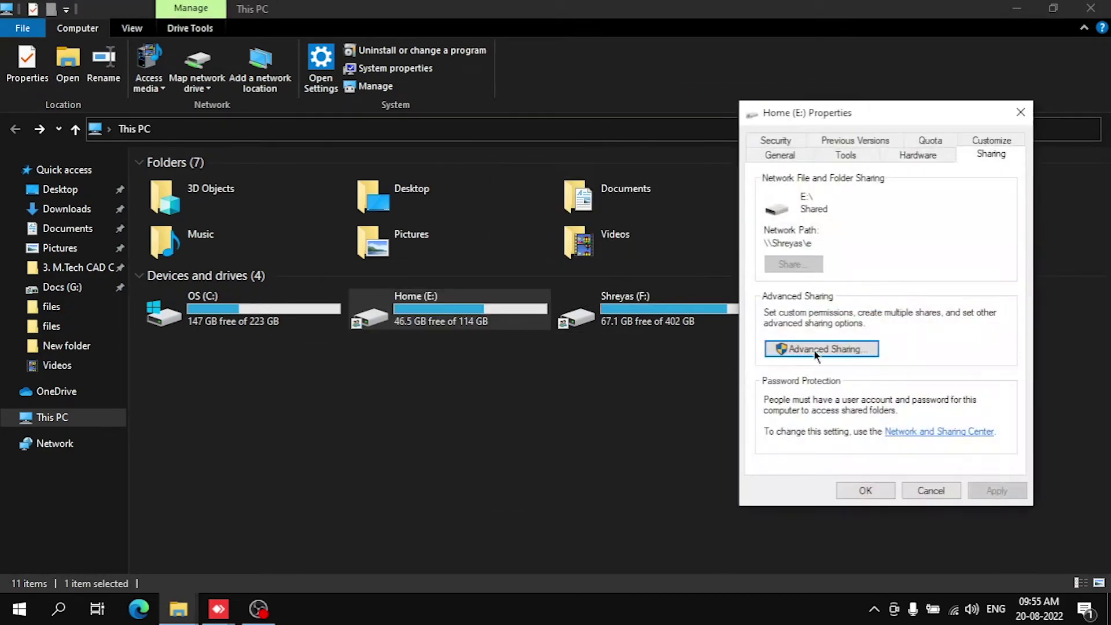
pyautogui.click(817, 348)
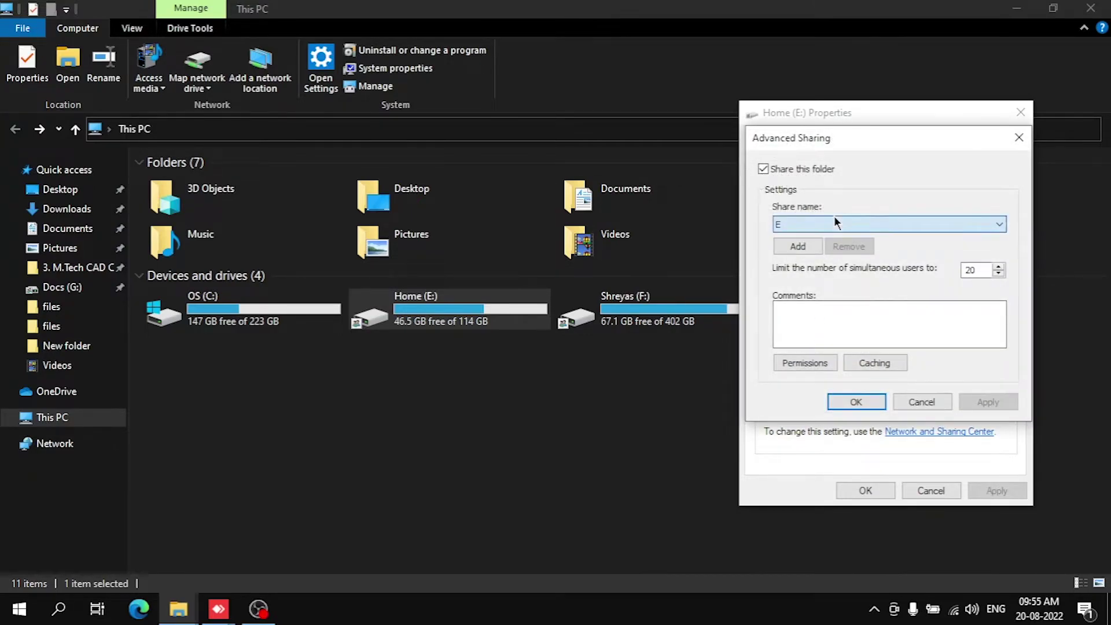
pyautogui.click(796, 364)
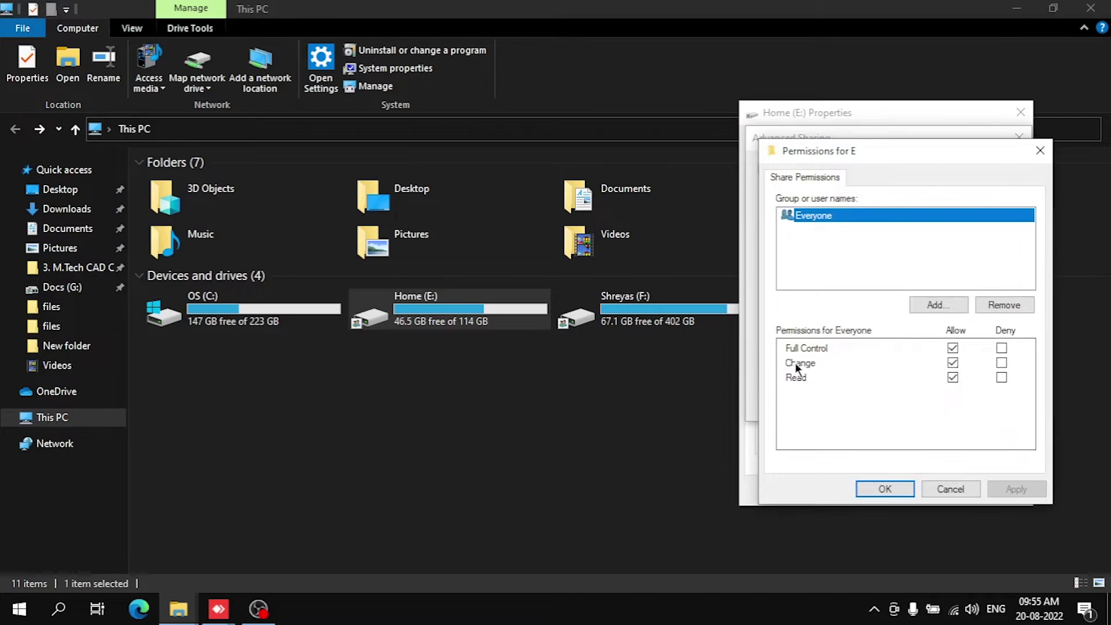
pyautogui.click(953, 348)
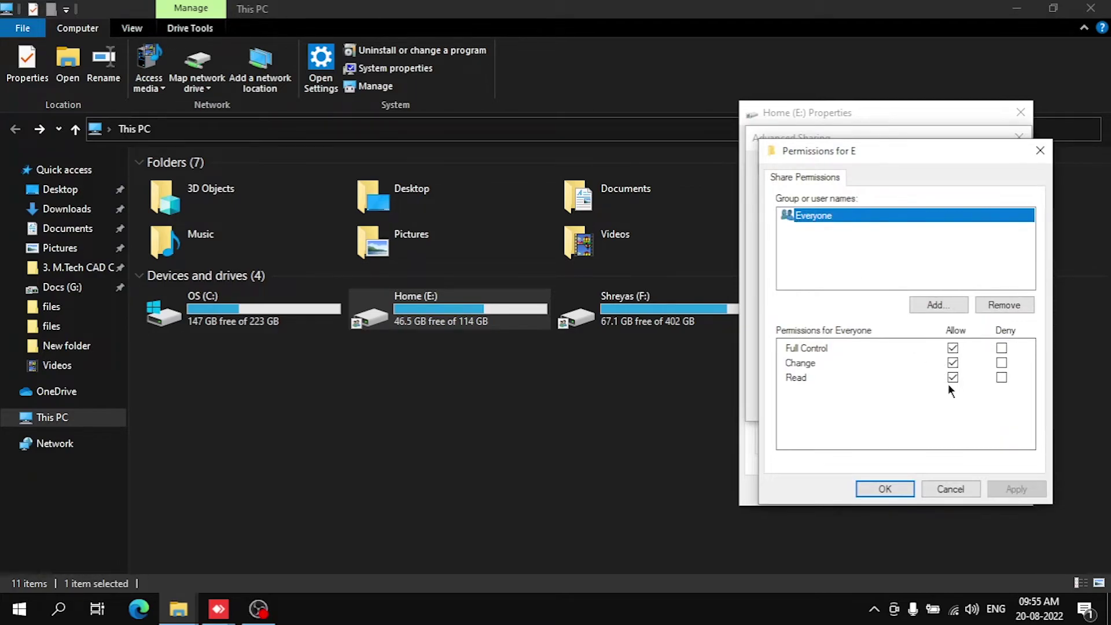
pyautogui.click(885, 489)
pyautogui.click(866, 403)
pyautogui.click(864, 491)
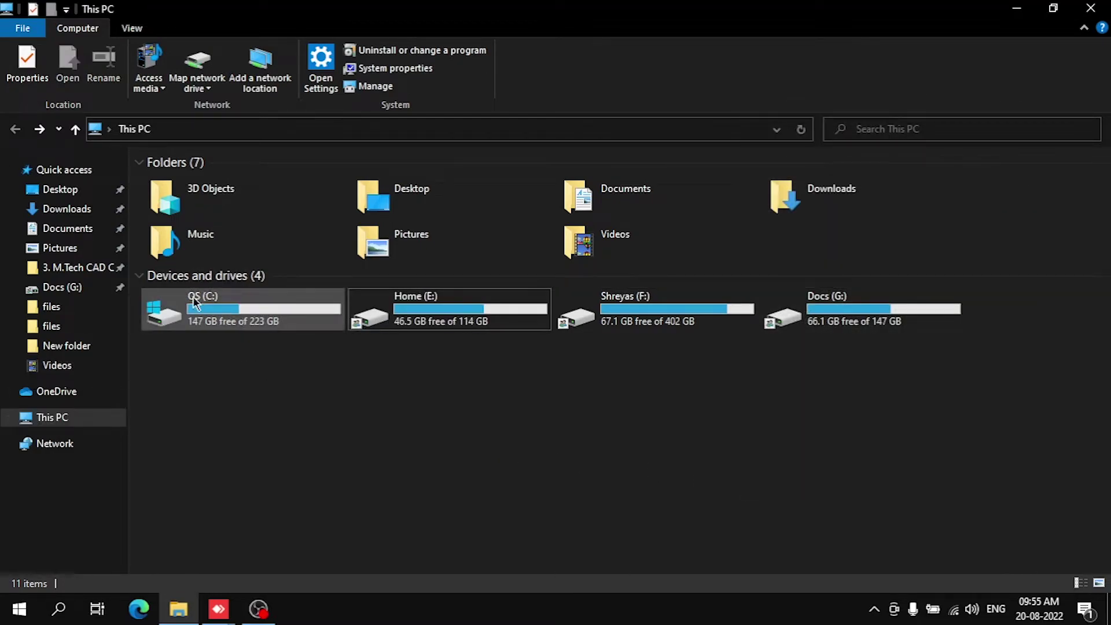
# Open the OS (C:) drive, look inside the Shared SSD folder and return to the drive's folder list.
pyautogui.rightClick(231, 323)
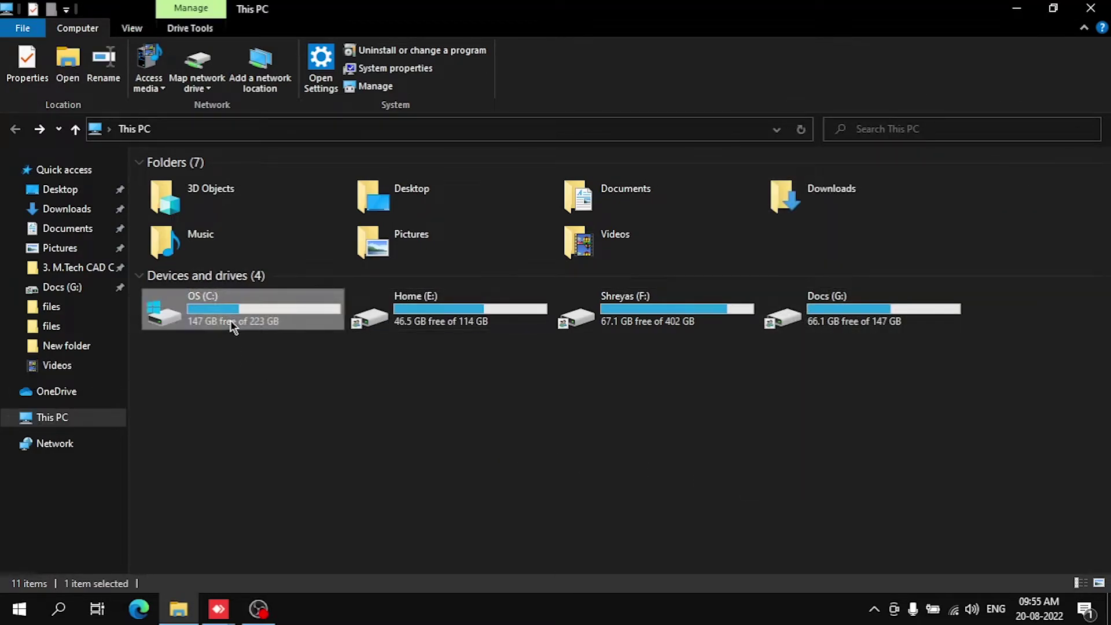
pyautogui.click(204, 377)
pyautogui.doubleClick(224, 320)
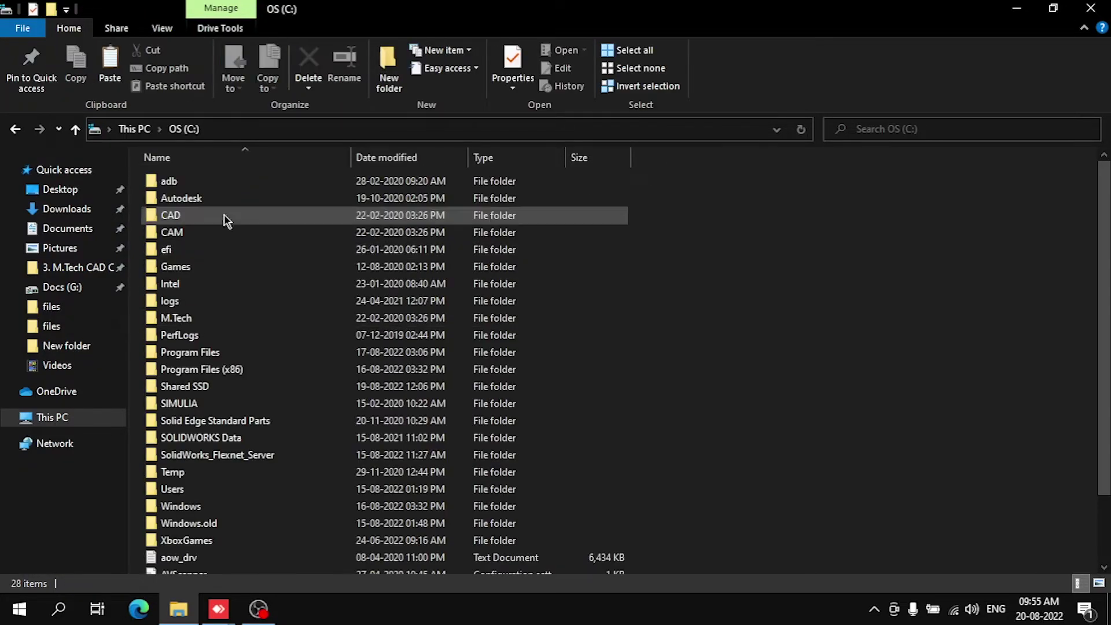
pyautogui.scroll(-2, 237, 341)
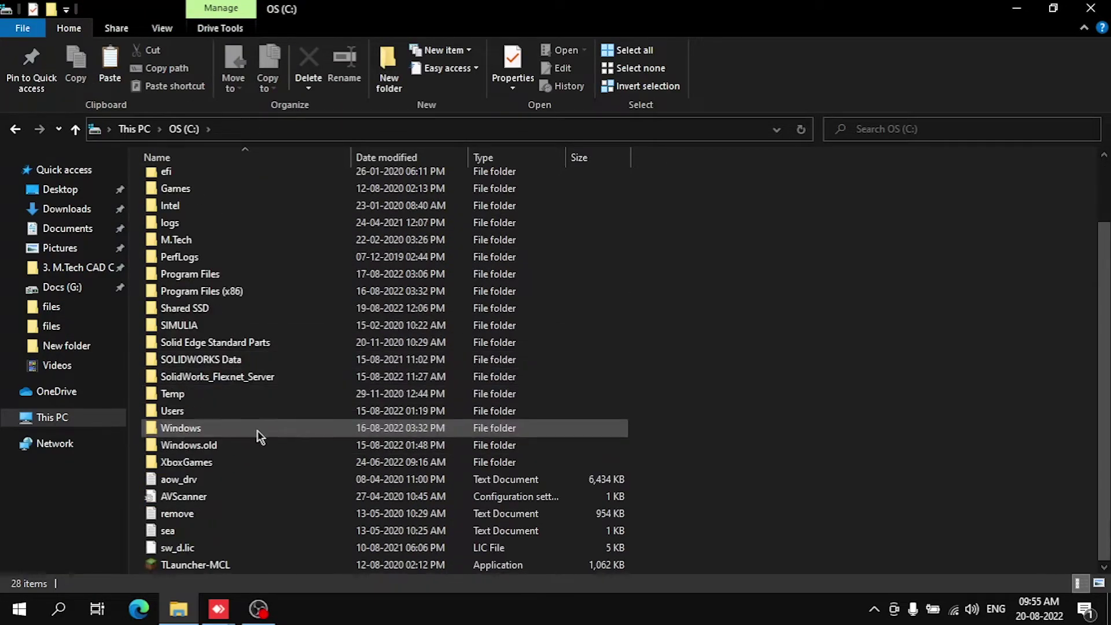
pyautogui.click(204, 312)
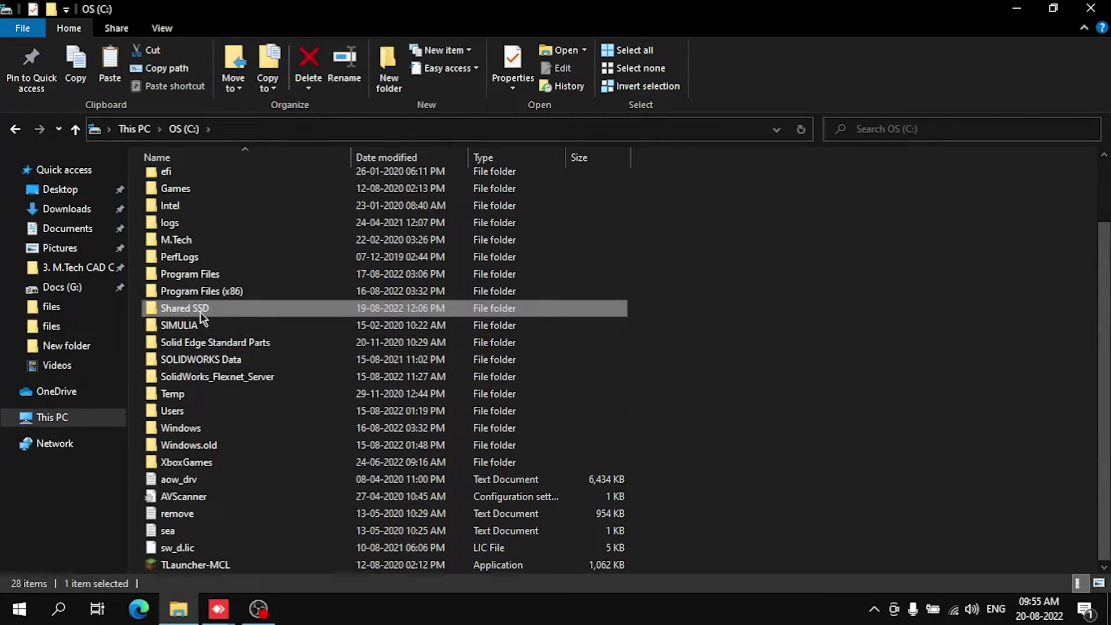
pyautogui.doubleClick(201, 313)
pyautogui.click(15, 128)
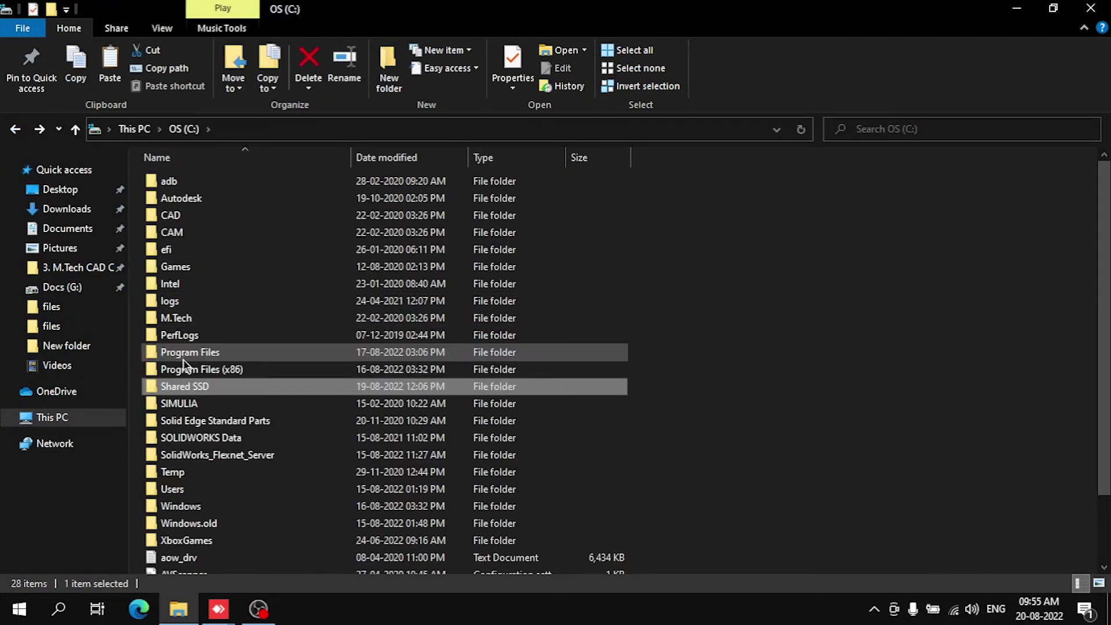
pyautogui.rightClick(187, 384)
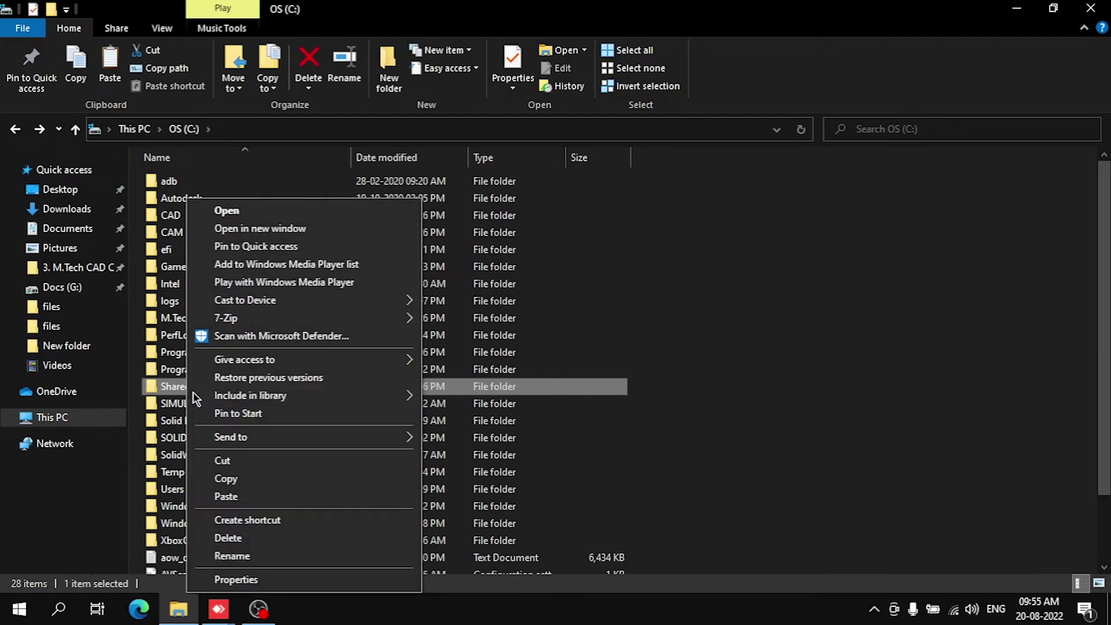
pyautogui.click(230, 581)
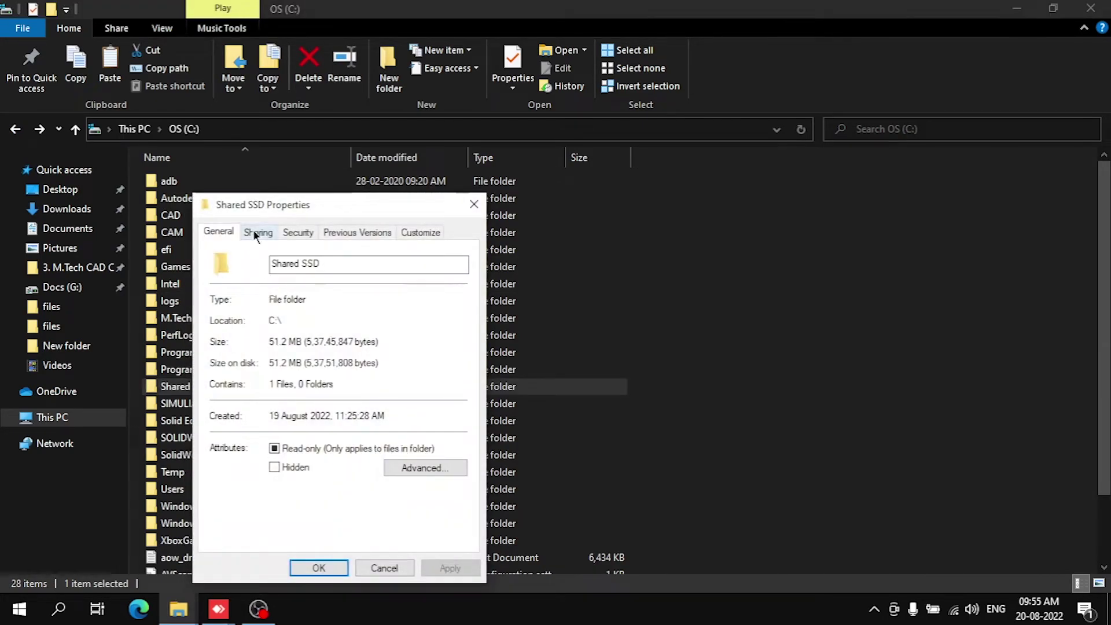
pyautogui.click(474, 204)
# Review who the Shared SSD folder is shared with and Everyone's permission level, cancel without changes and close the C: drive window.
pyautogui.rightClick(164, 386)
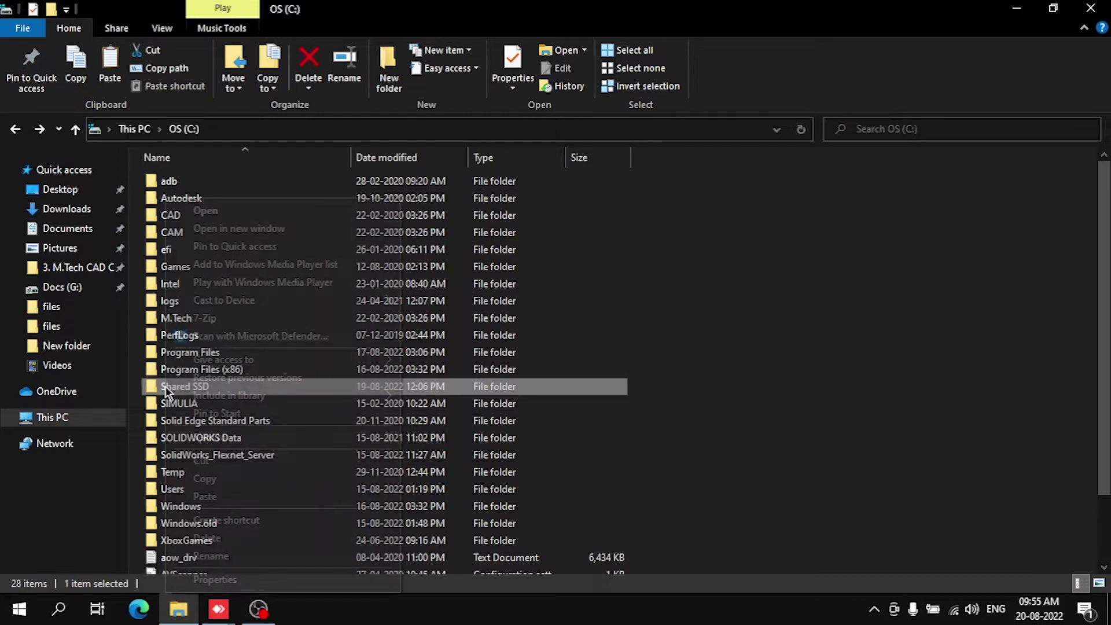
pyautogui.moveTo(359, 360)
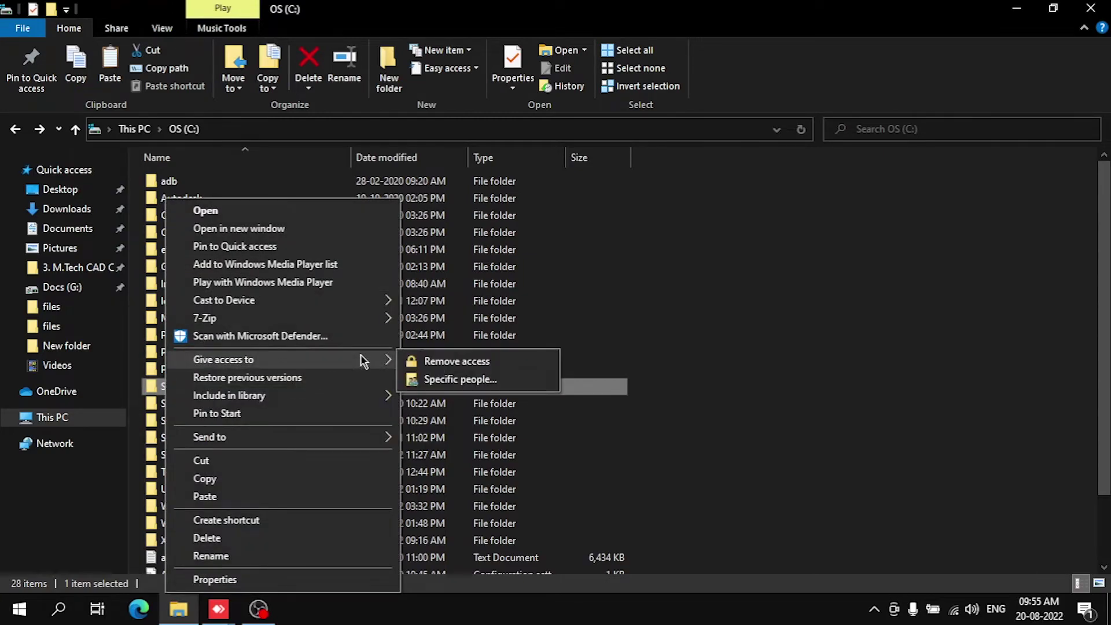
pyautogui.click(491, 381)
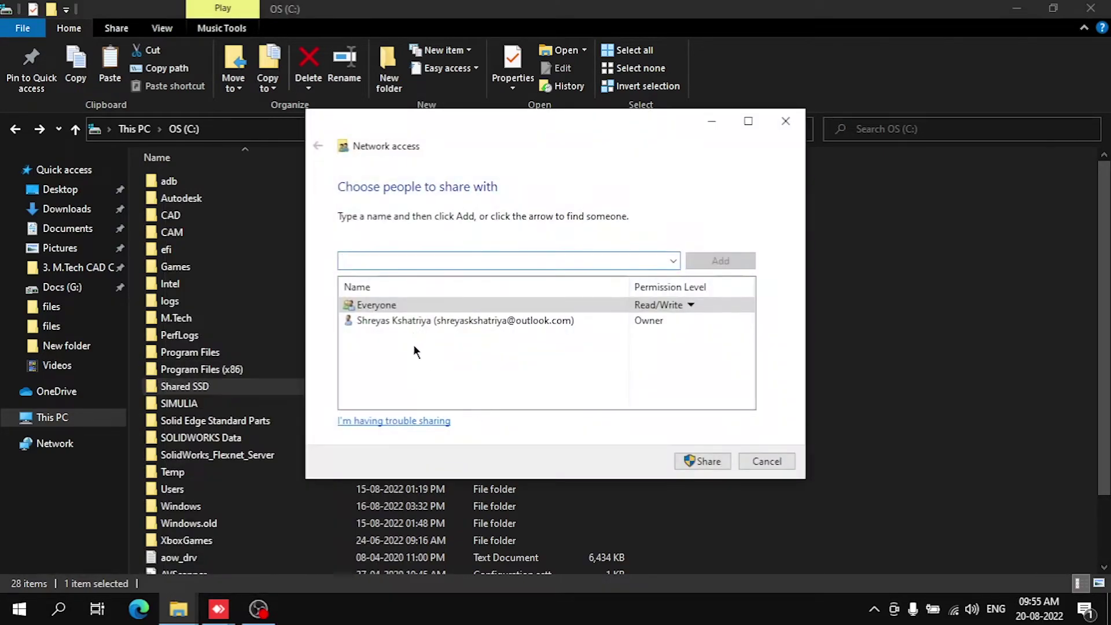
pyautogui.click(674, 261)
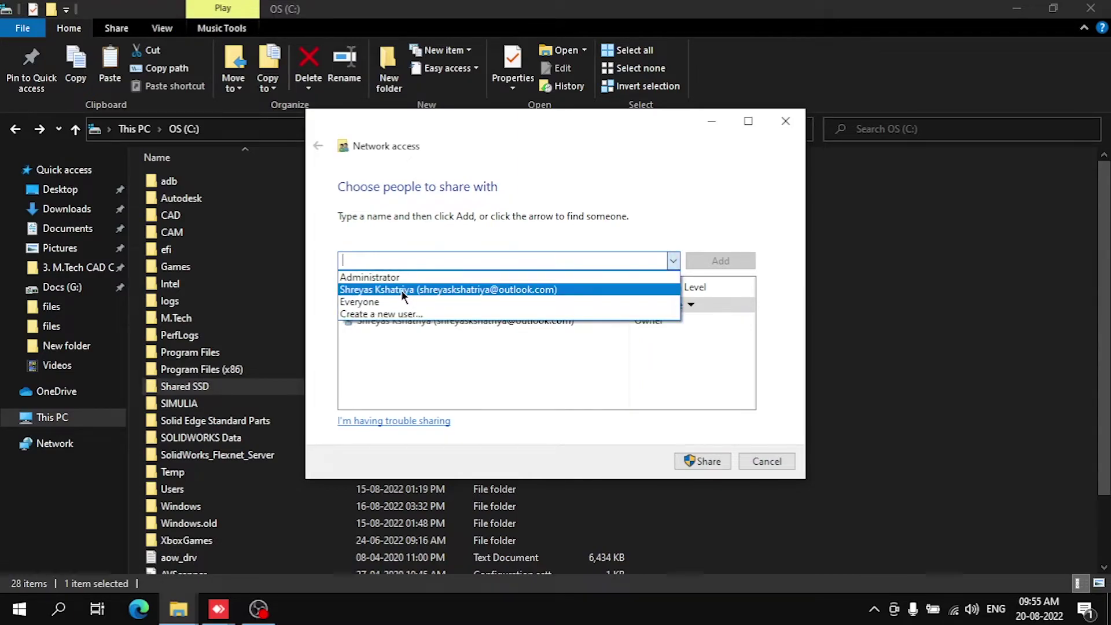
pyautogui.click(387, 303)
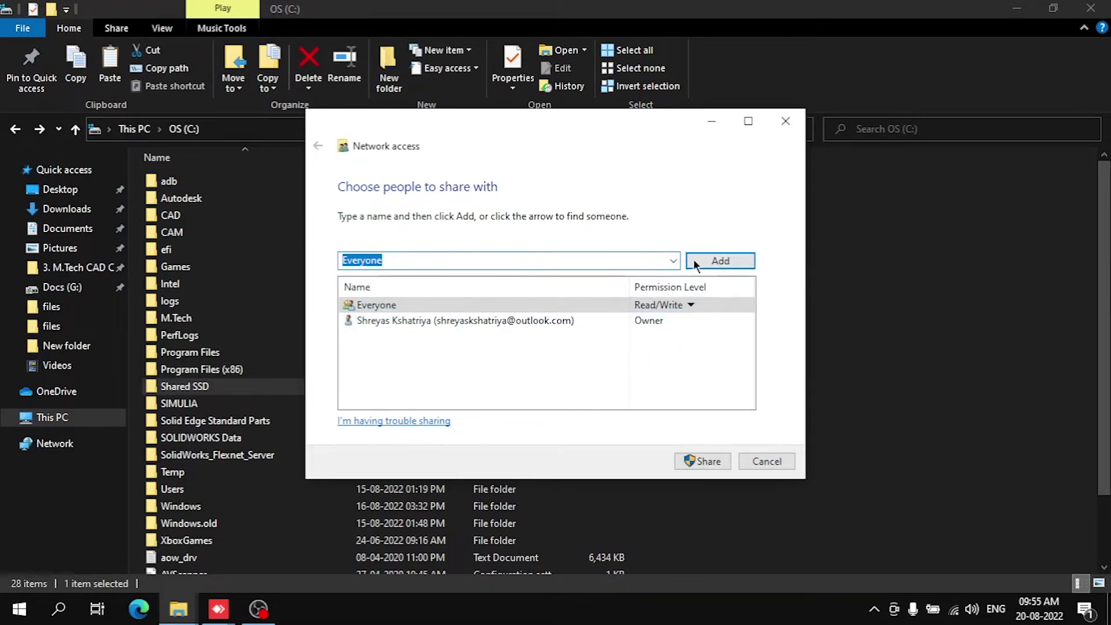
pyautogui.click(688, 305)
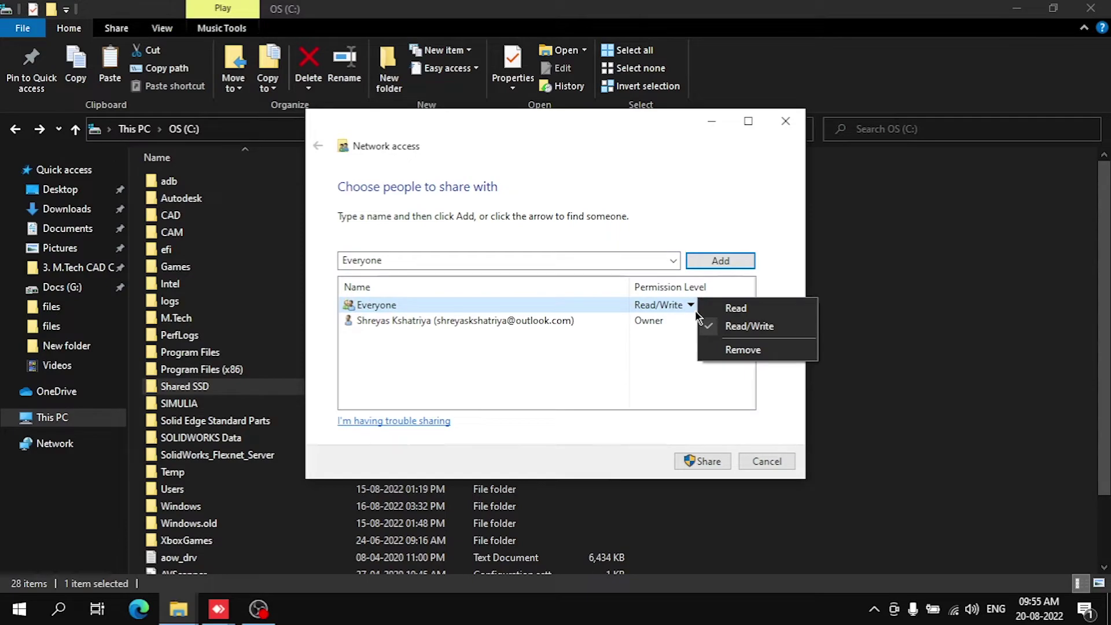
pyautogui.click(701, 369)
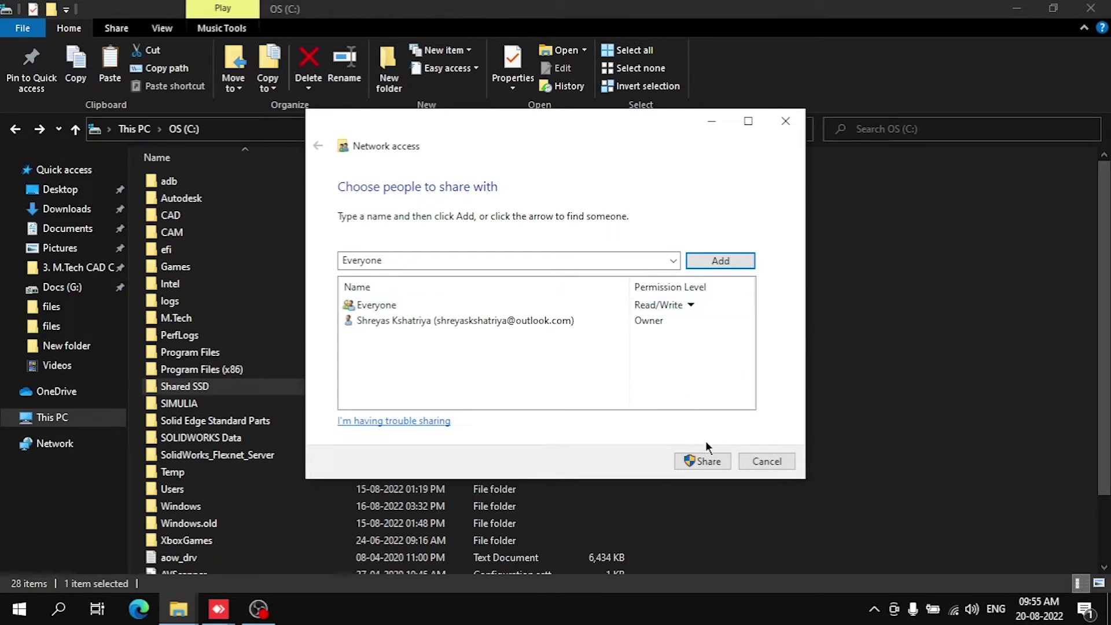
pyautogui.click(767, 462)
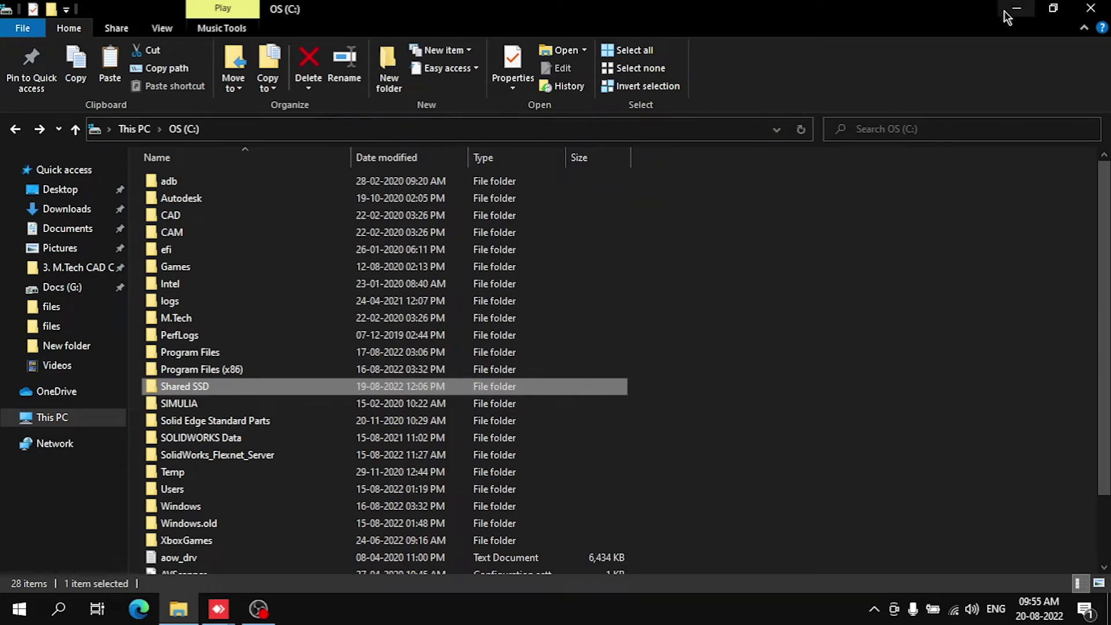
pyautogui.click(1089, 10)
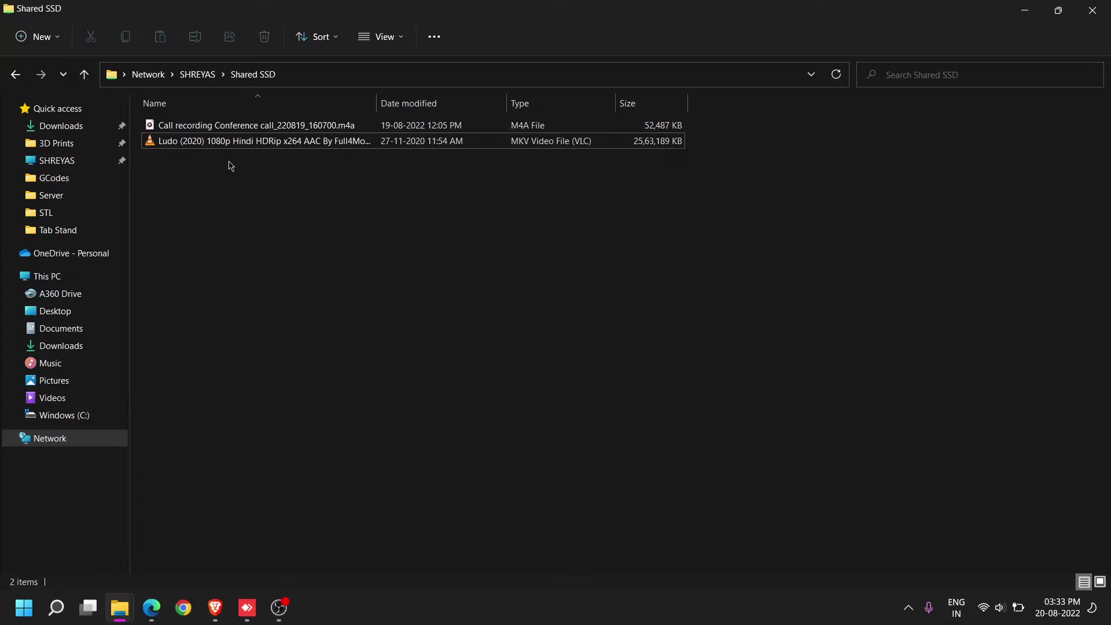
# Permanently delete the Ludo (2020) video from the Shared SSD folder on the network PC.
pyautogui.click(225, 149)
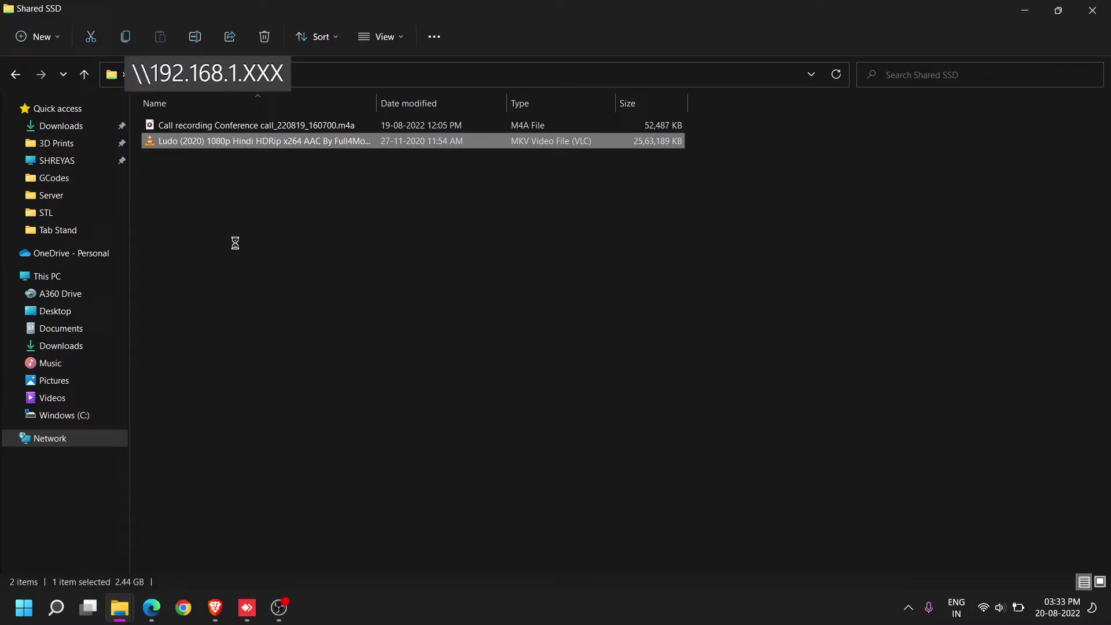
pyautogui.press('Menu')
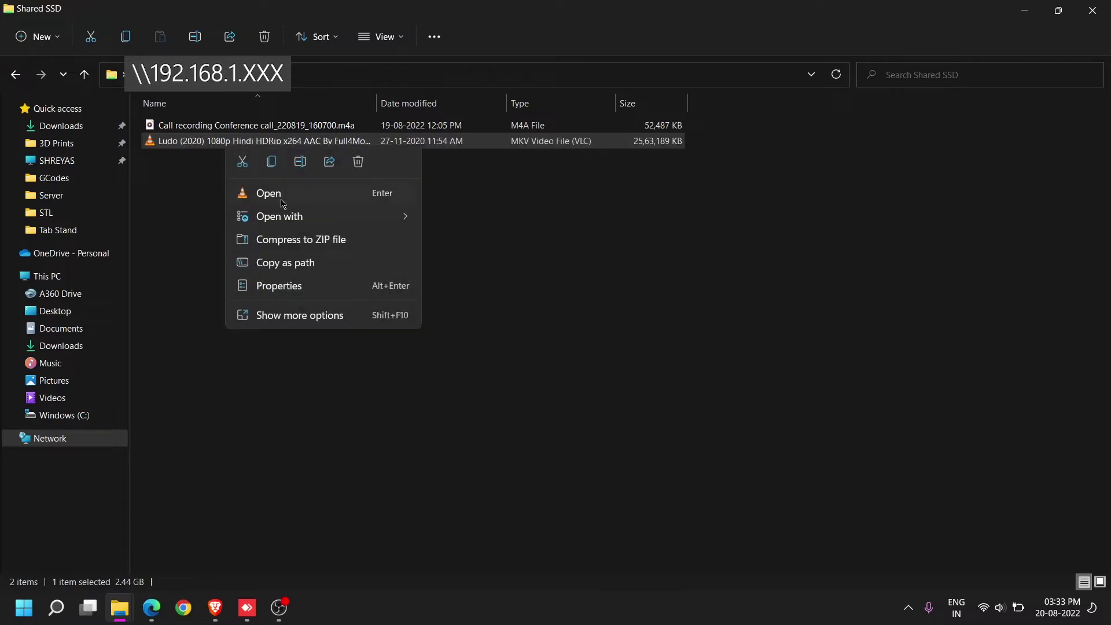
pyautogui.click(359, 161)
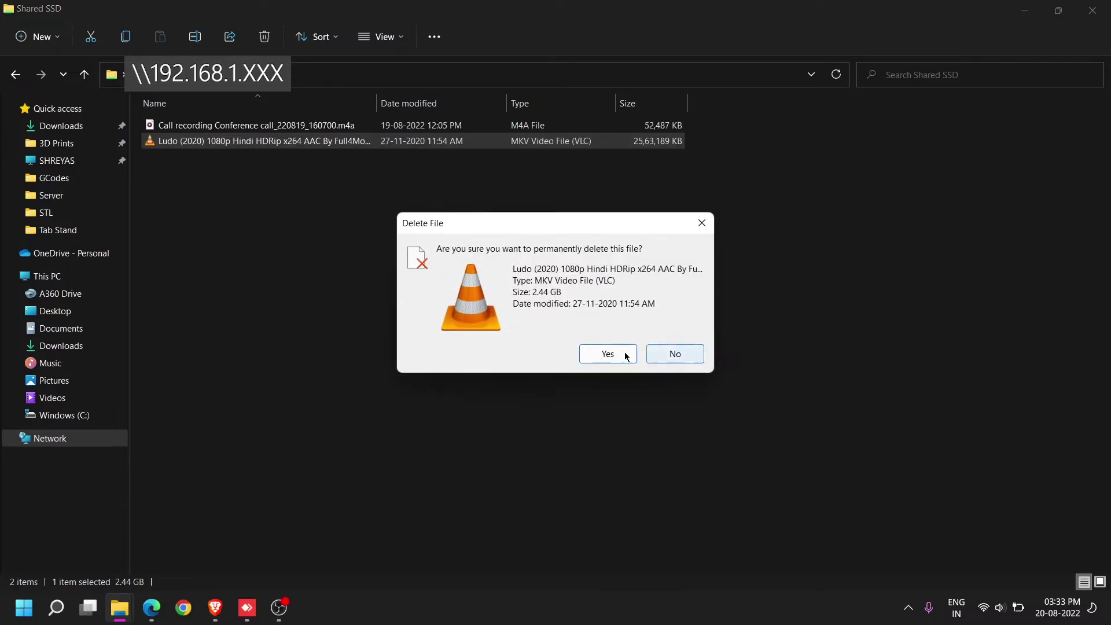
pyautogui.click(626, 356)
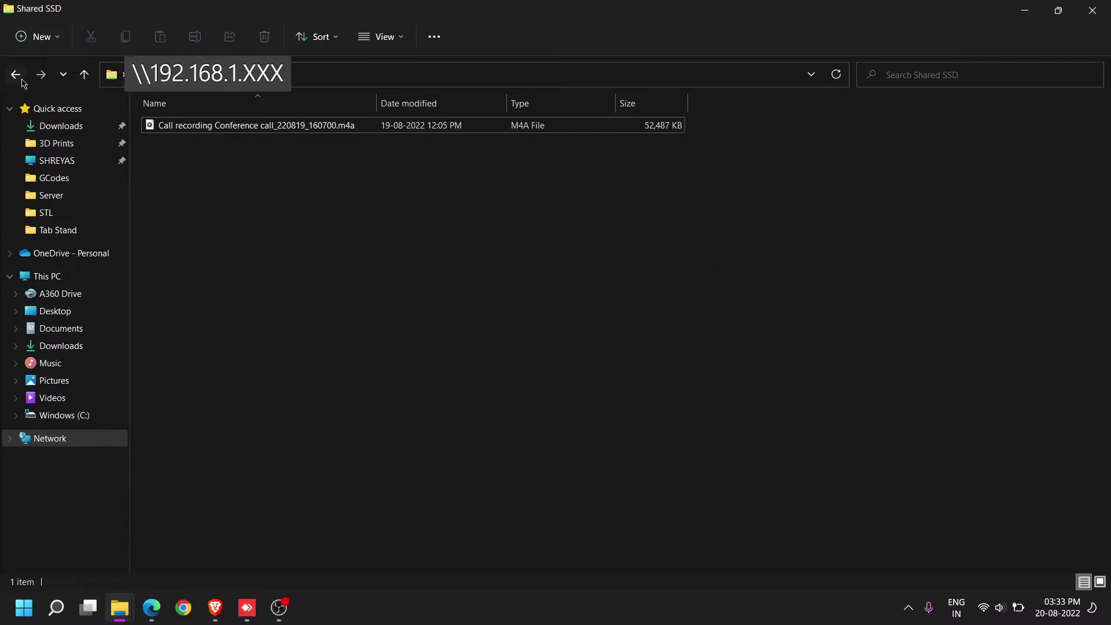
# Copy the Ludo (2020) video from the network PC's mov folder to the desktop.
pyautogui.click(17, 75)
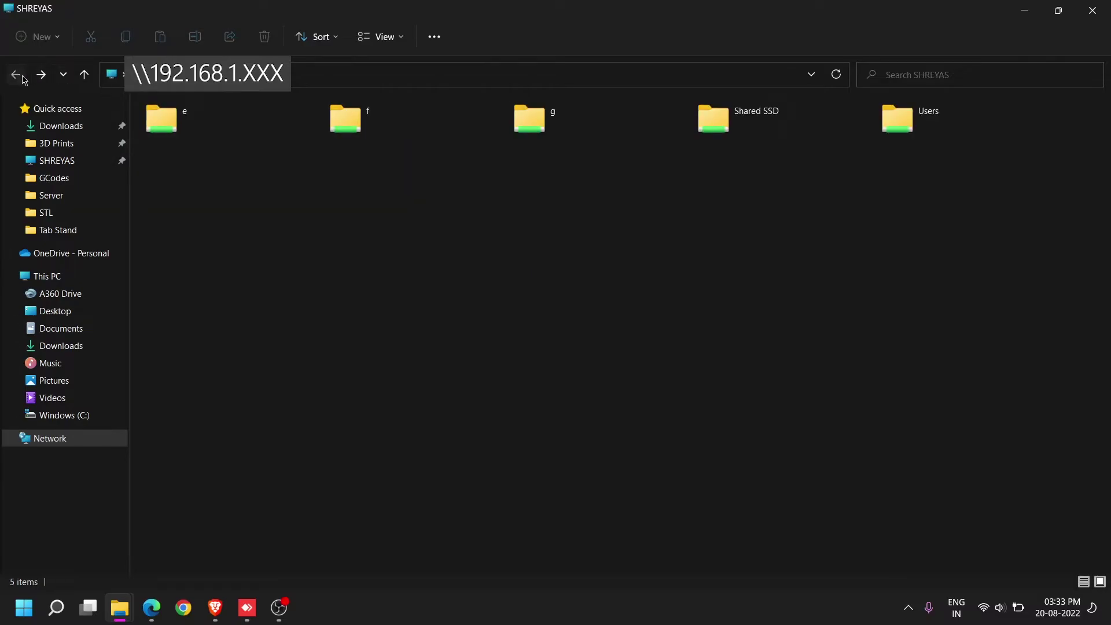
pyautogui.click(16, 74)
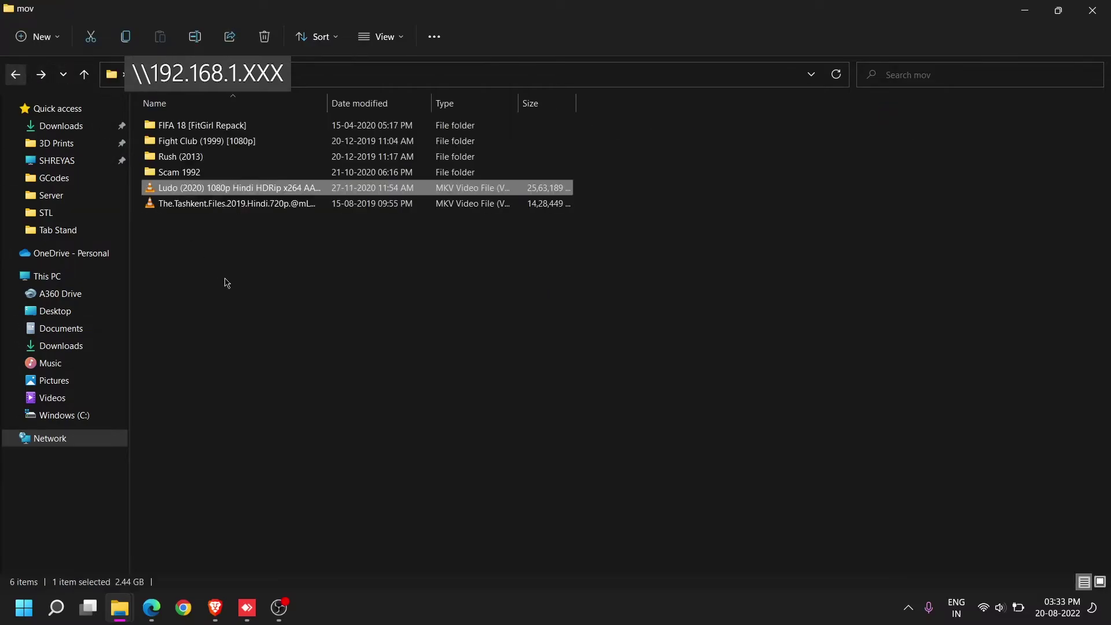
pyautogui.click(234, 195)
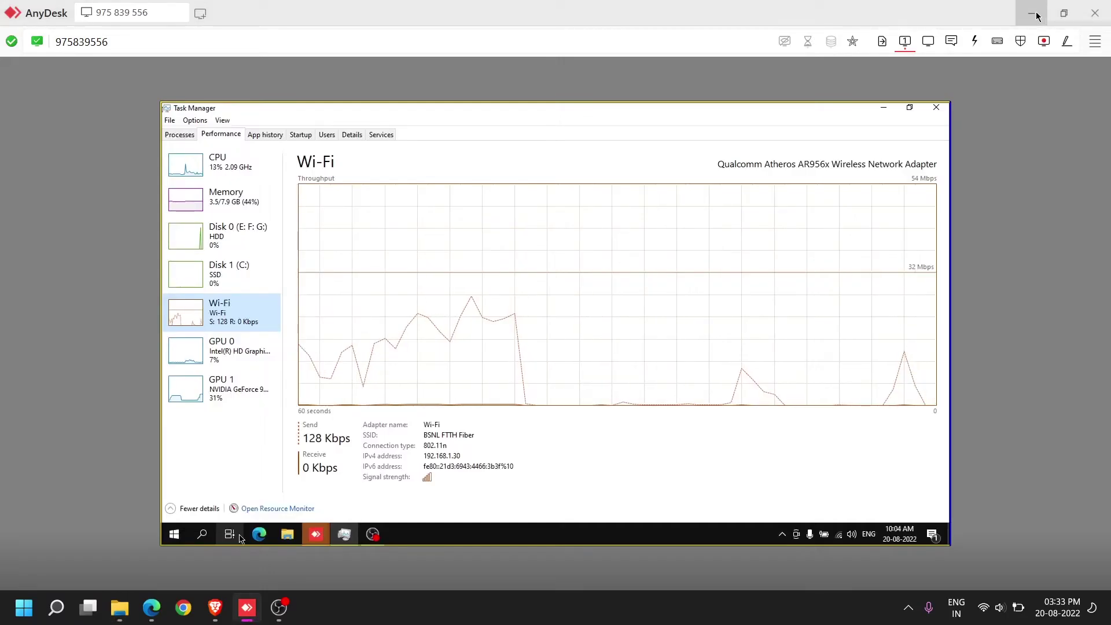
pyautogui.click(1036, 15)
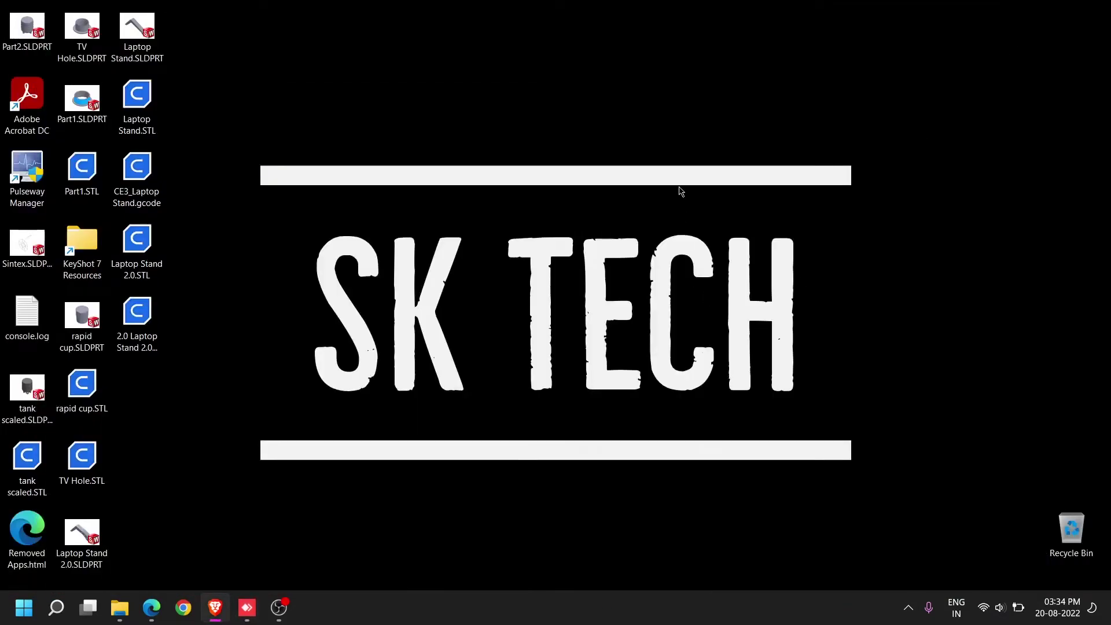
pyautogui.rightClick(682, 187)
pyautogui.click(658, 292)
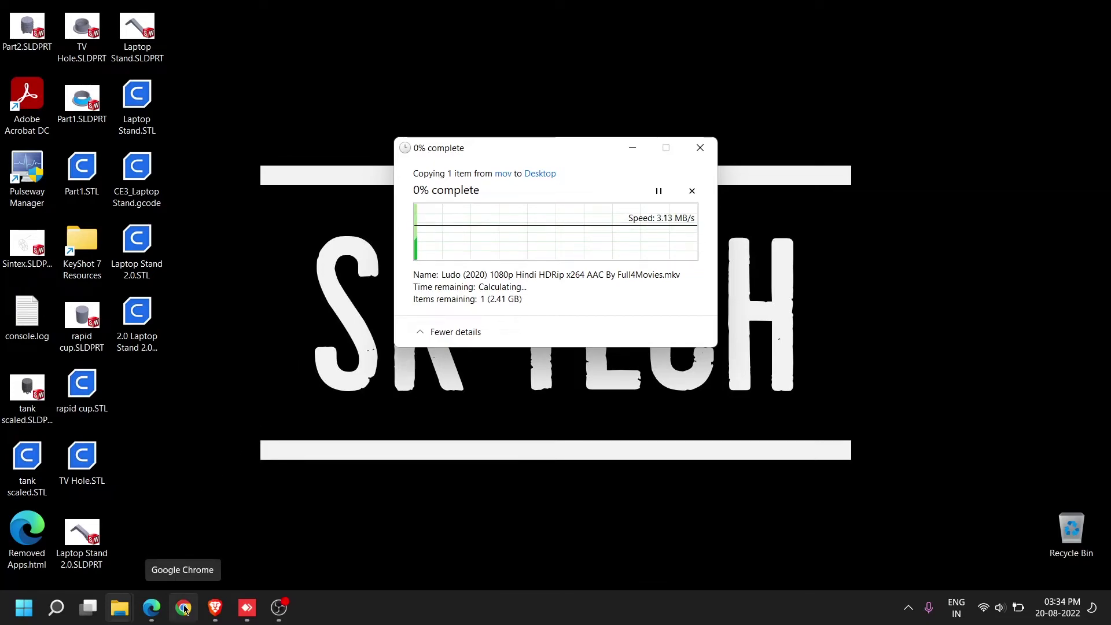
# Switch to AnyDesk and compare the file copy's progress with the remote PC's Wi-Fi throughput in Task Manager.
pyautogui.click(247, 608)
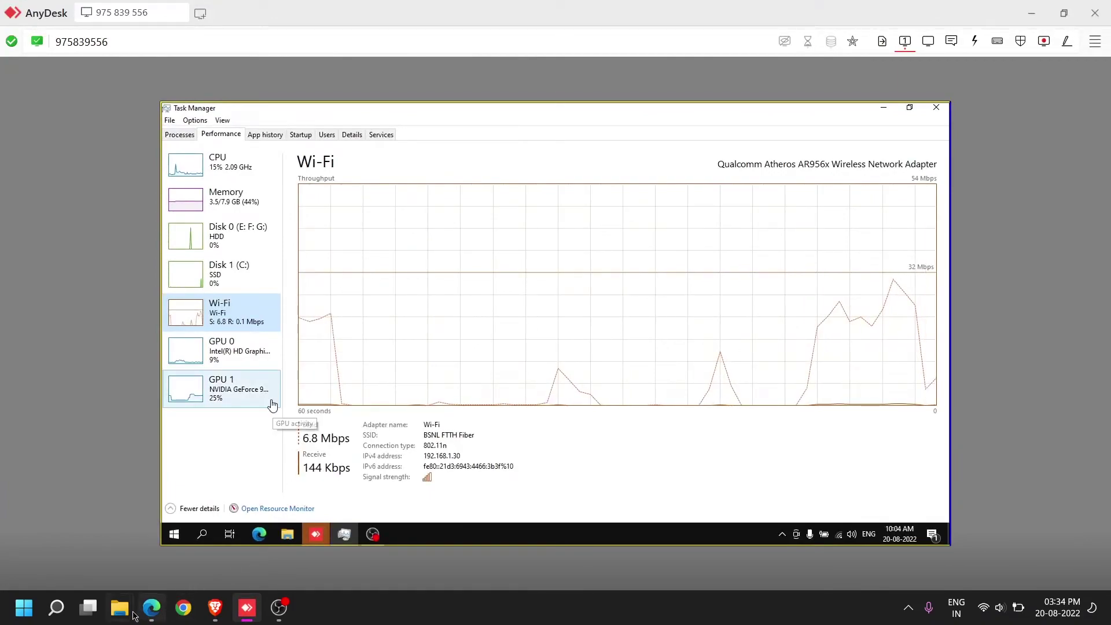
pyautogui.moveTo(120, 607)
pyautogui.click(356, 540)
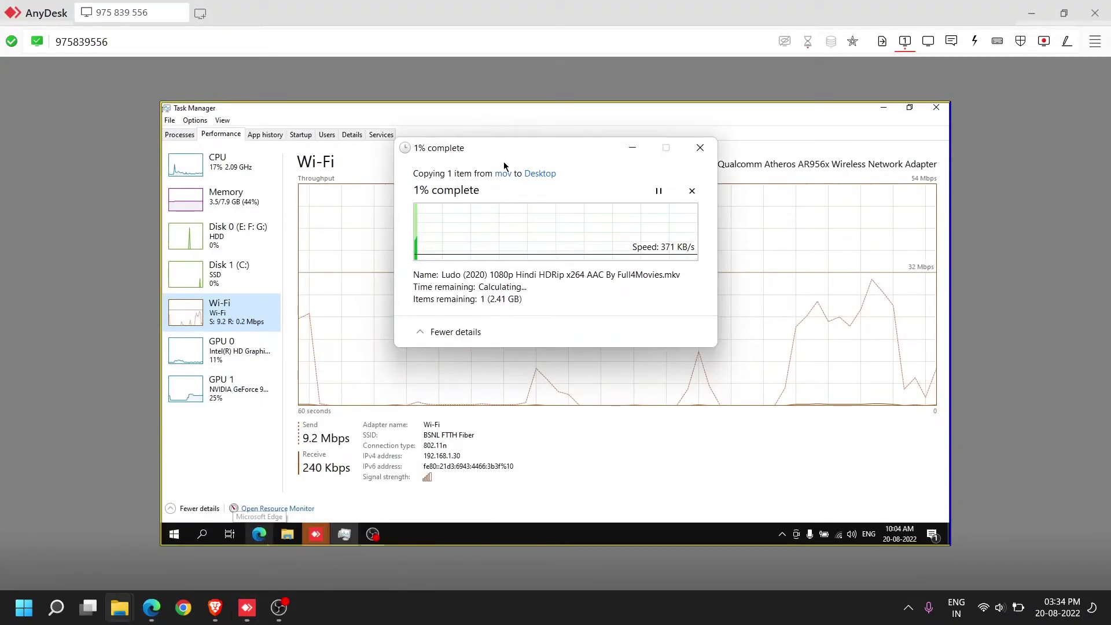
pyautogui.moveTo(518, 151); pyautogui.dragTo(428, 197)
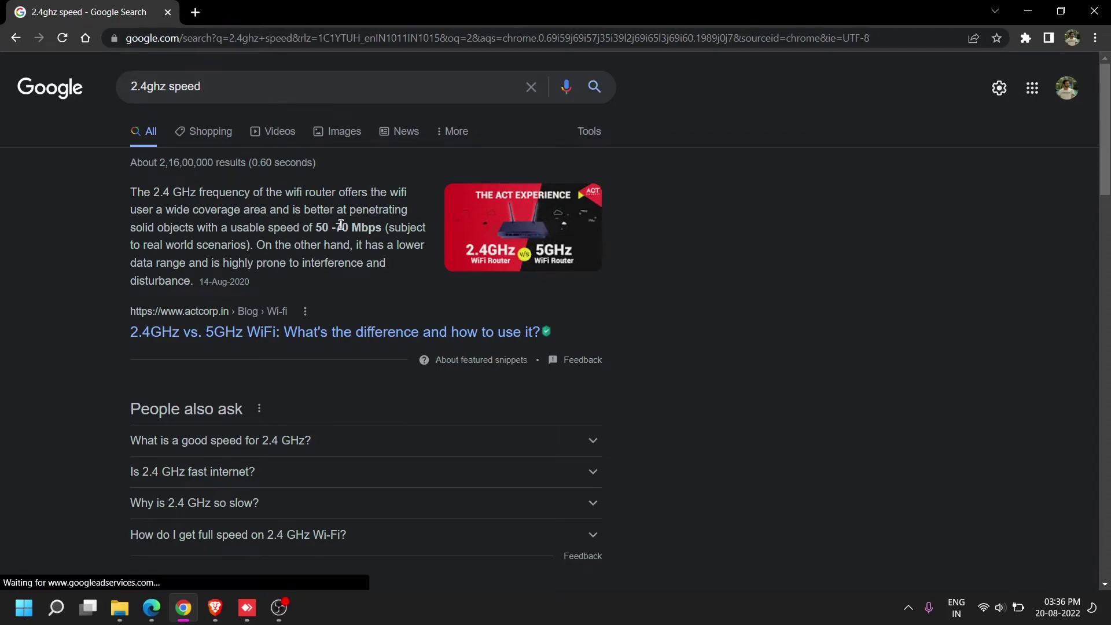
# Search Google in a new tab for "70 Mbps to MBPS" and highlight the 70 Mbps row of the conversion table.
pyautogui.moveTo(335, 227); pyautogui.dragTo(377, 227)
pyautogui.hotkey('ctrl', 'c')
pyautogui.hotkey('ctrl', 't')
pyautogui.hotkey('ctrl', 'v')
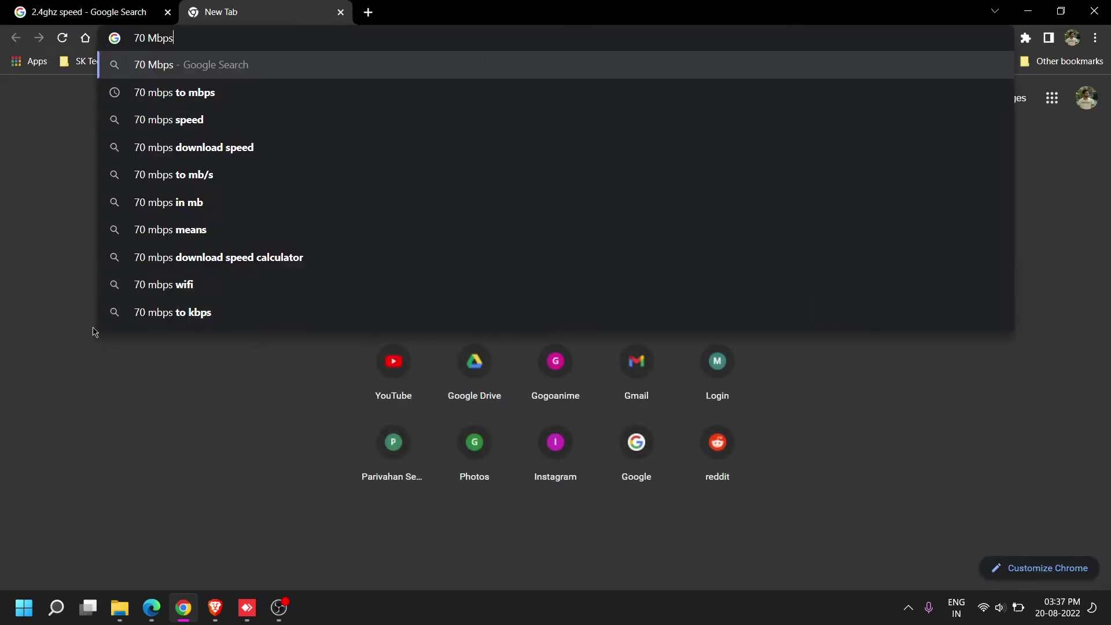
pyautogui.write('t')
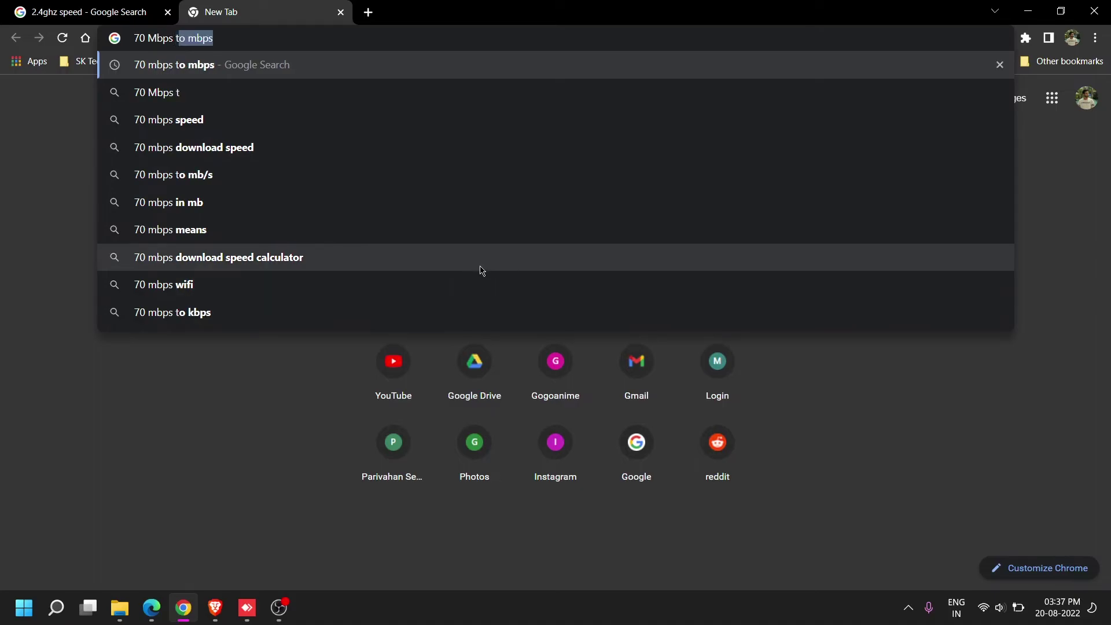
pyautogui.write('o MBPS')
pyautogui.press('Return')
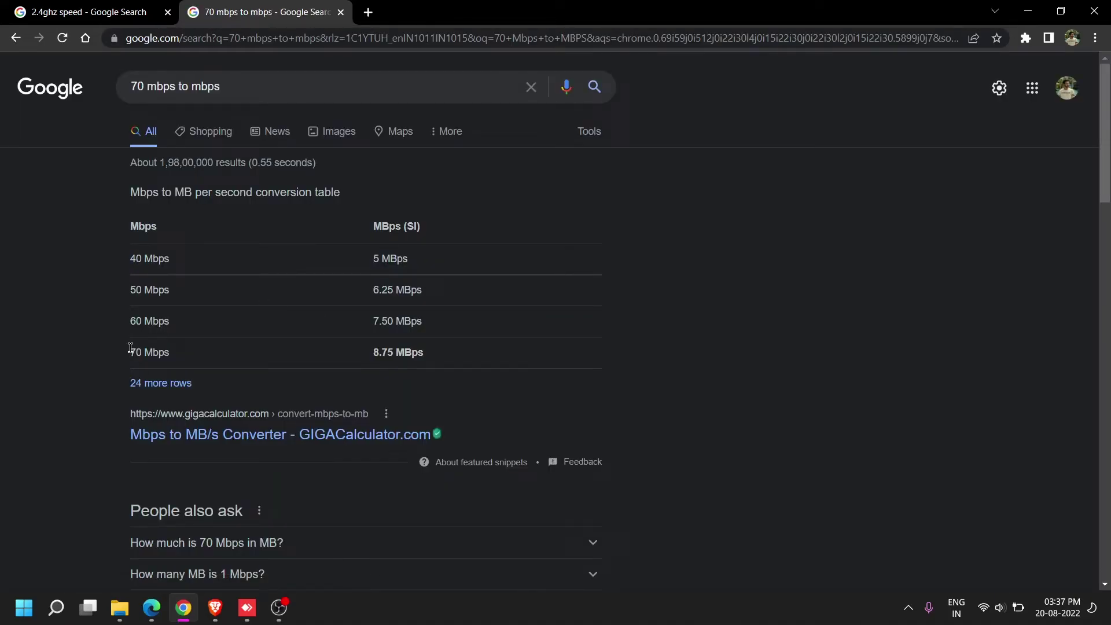
pyautogui.moveTo(130, 348); pyautogui.dragTo(426, 363)
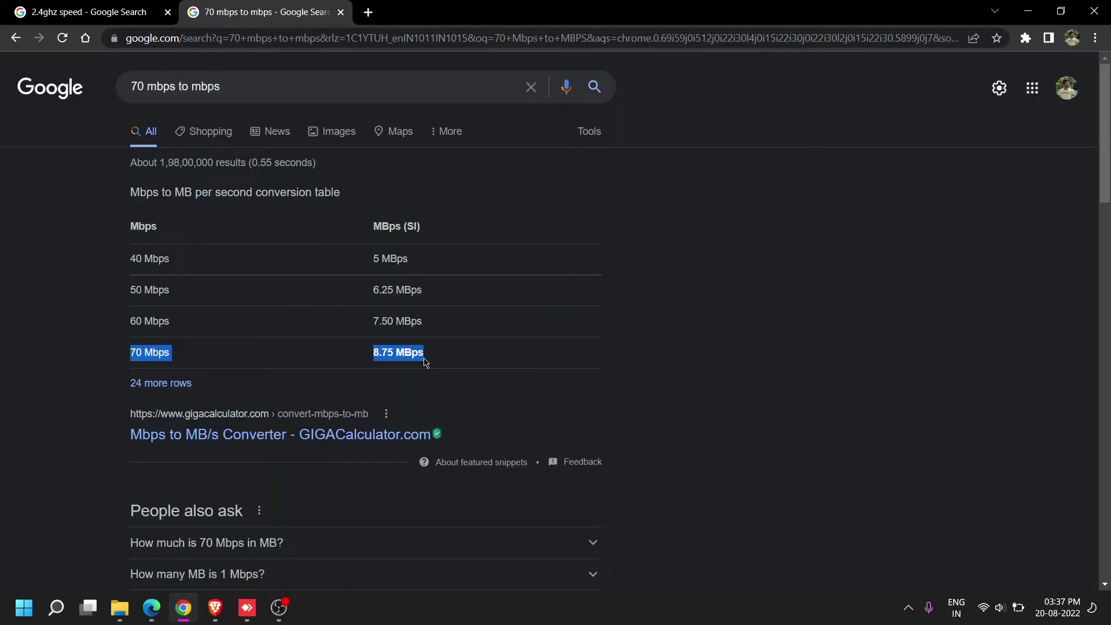
pyautogui.scroll(-1, 347, 361)
pyautogui.middleClick(307, 357)
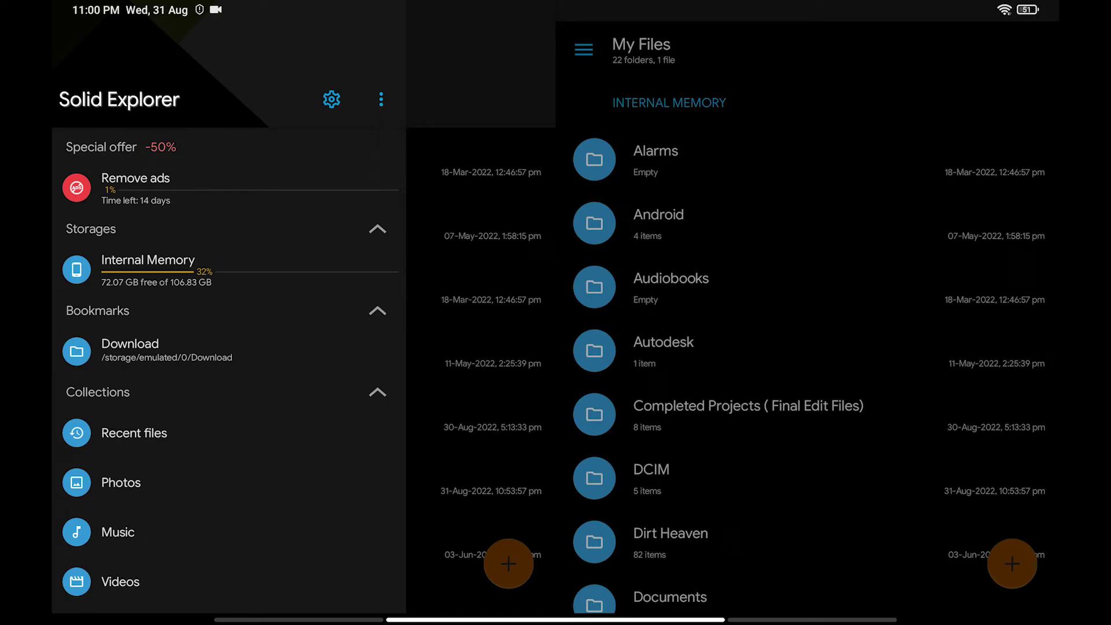
# In Solid Explorer on the Android device, start a new LAN / SMB network connection from the storage manager.
pyautogui.click(381, 99)
pyautogui.click(268, 131)
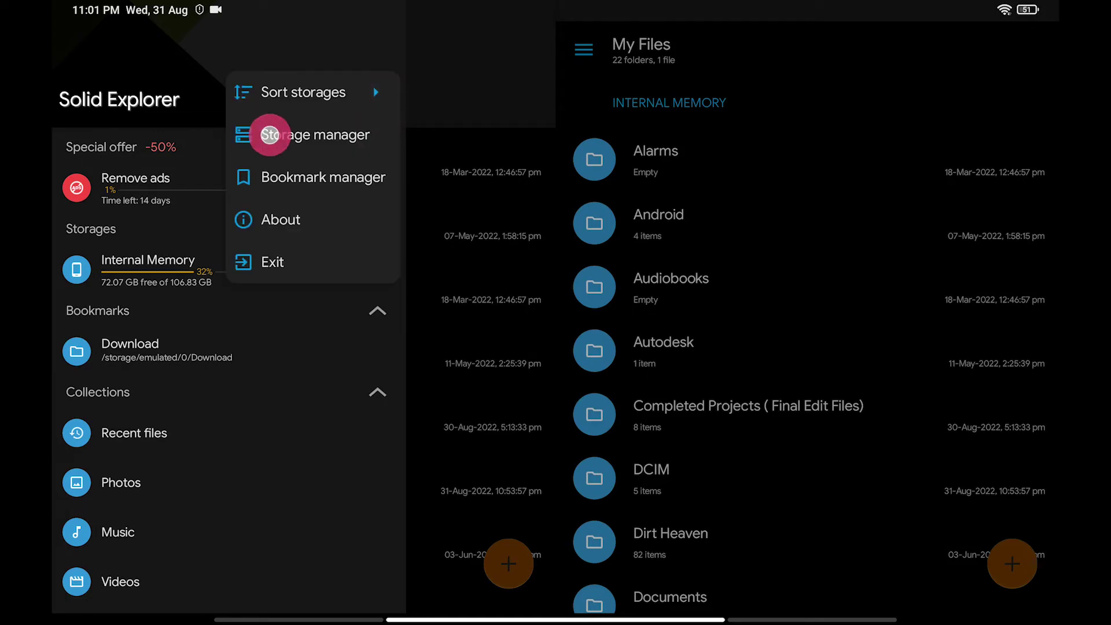
pyautogui.click(955, 563)
pyautogui.click(521, 360)
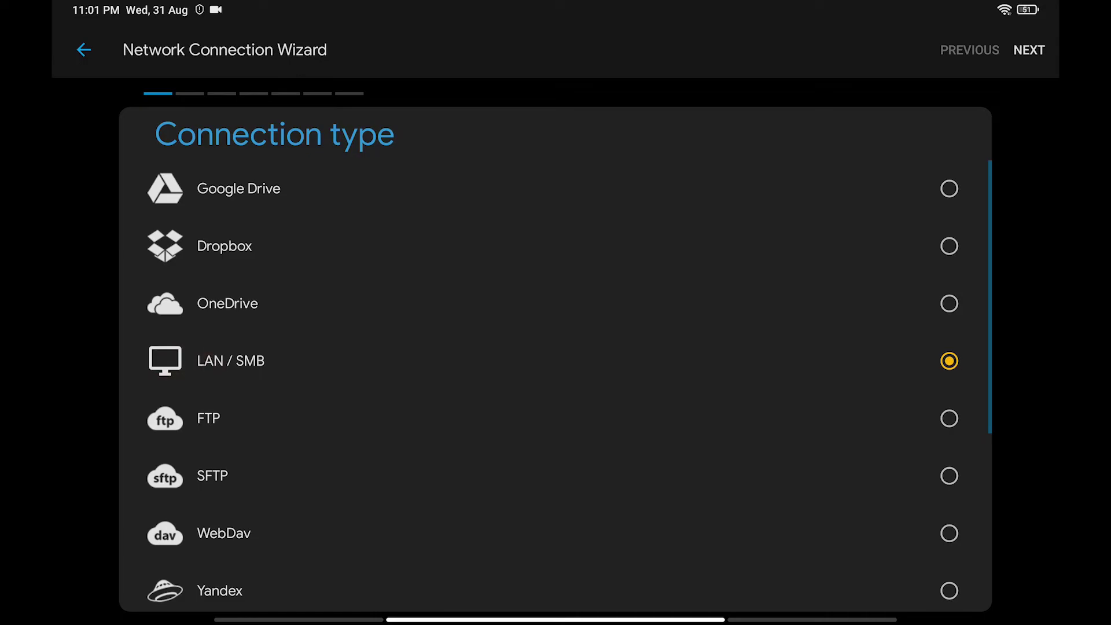
pyautogui.click(1029, 49)
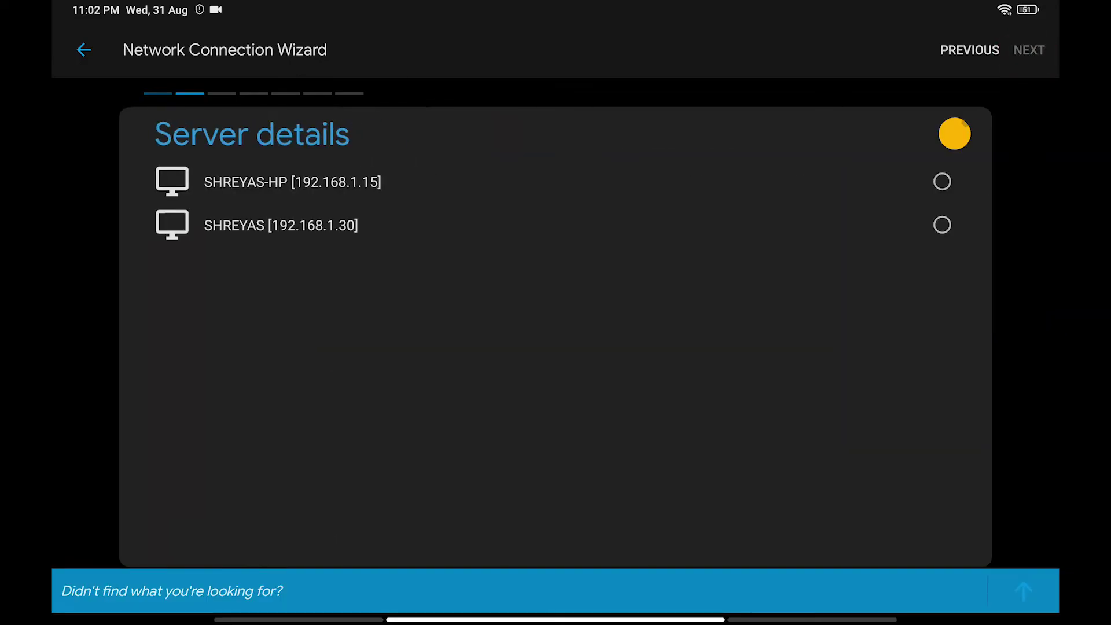
# Choose the server at 192.168.1.30 with username and password authentication and no advanced settings.
pyautogui.click(1031, 49)
pyautogui.click(1028, 52)
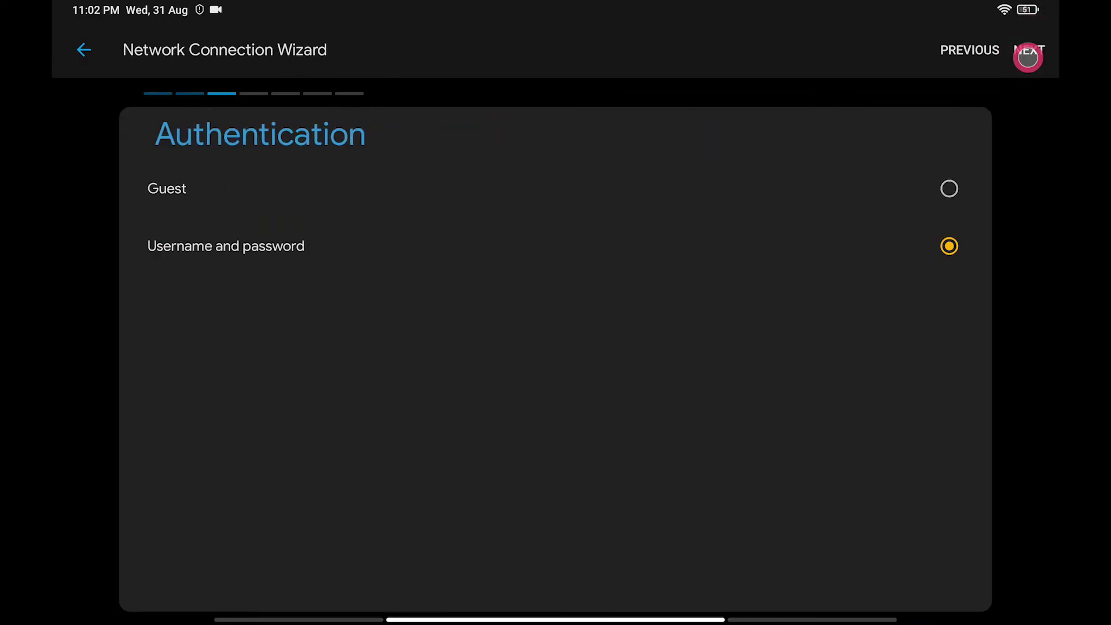
pyautogui.click(948, 246)
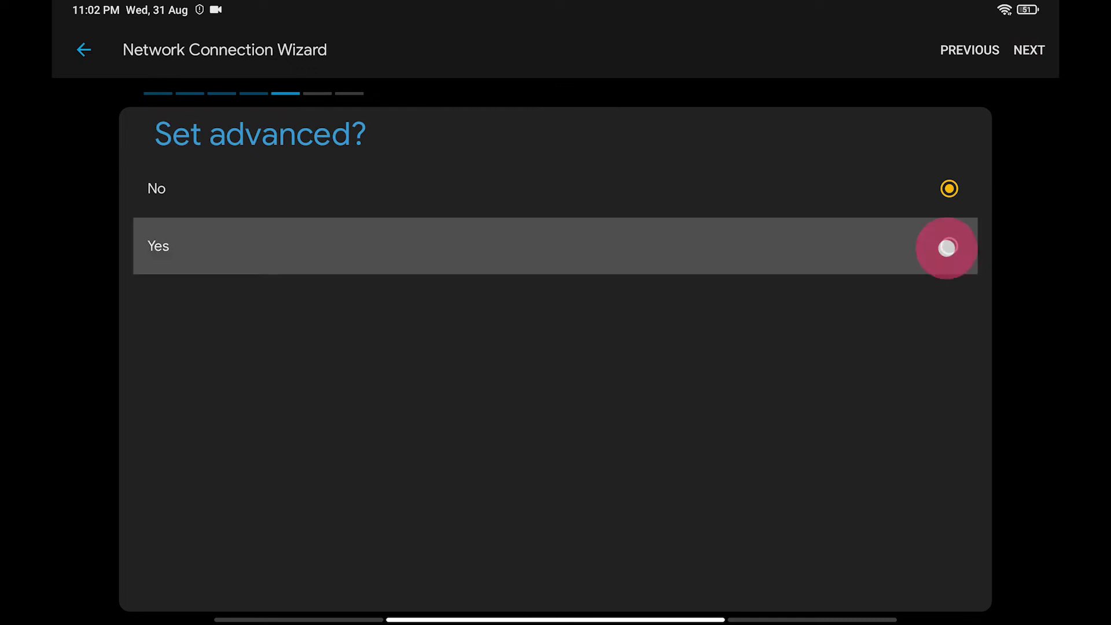
pyautogui.click(961, 50)
pyautogui.click(948, 187)
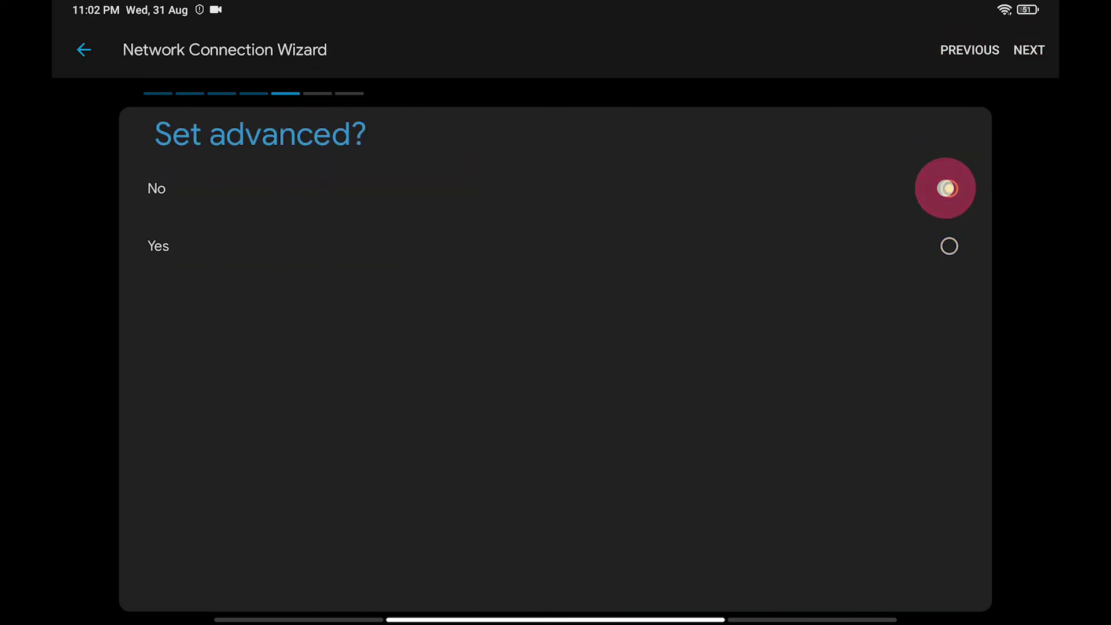
pyautogui.click(1024, 51)
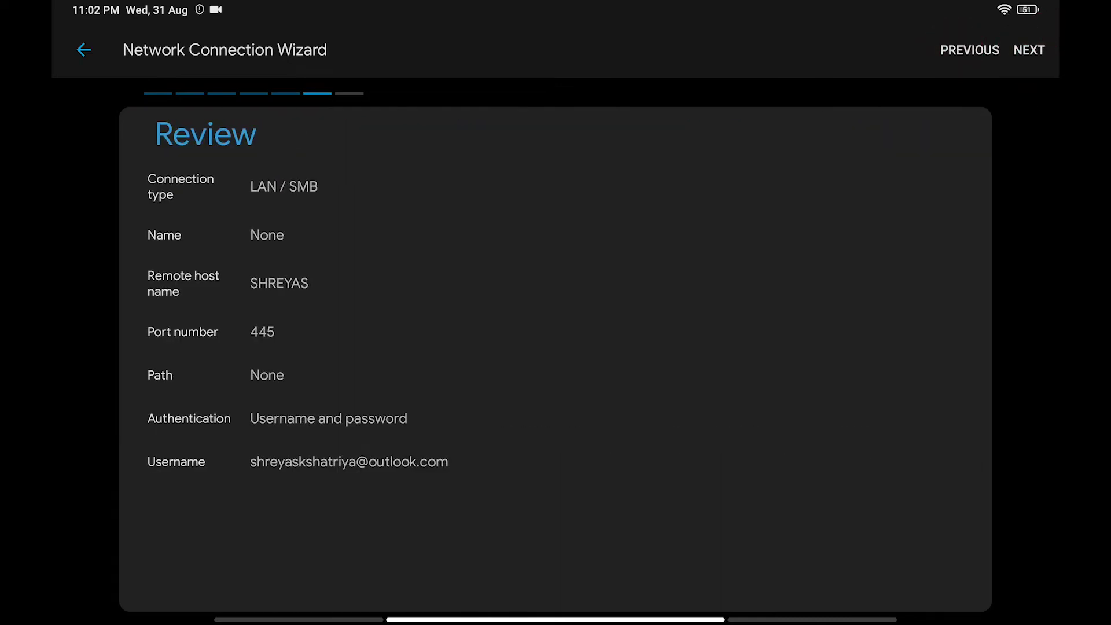
# Accept the reviewed settings, connect to the PC and open its Shared SSD folder.
pyautogui.click(1029, 50)
pyautogui.click(556, 363)
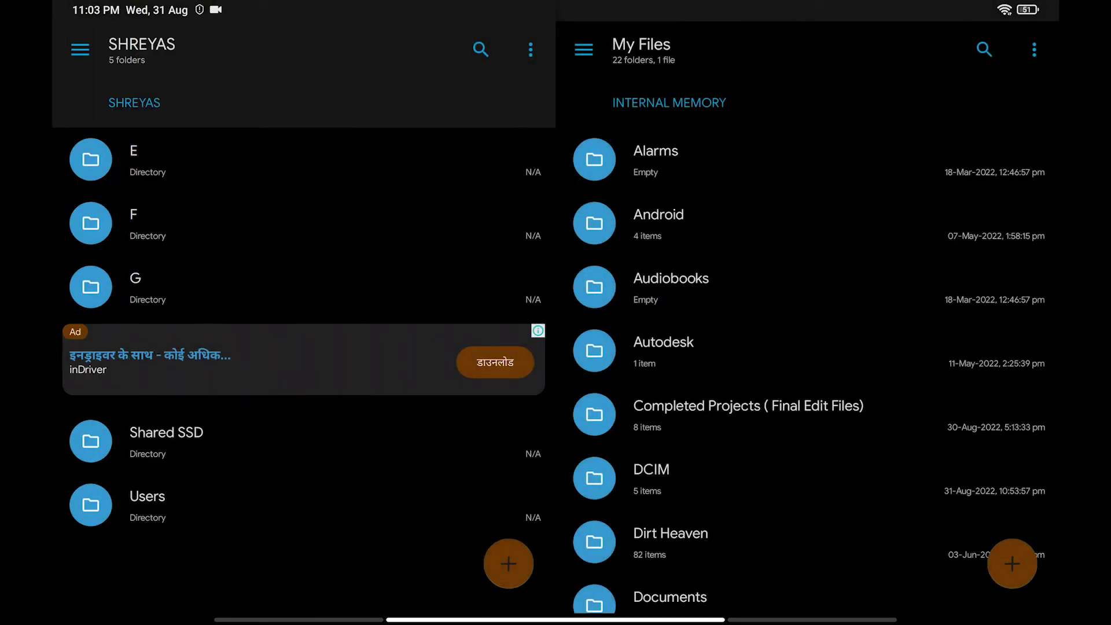
pyautogui.click(248, 440)
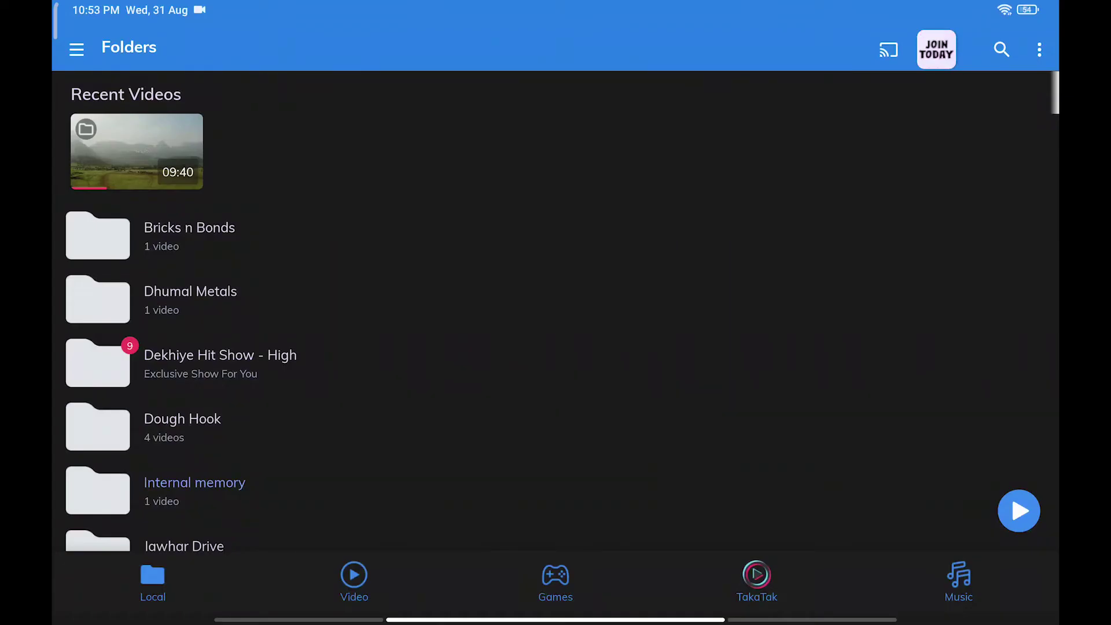
# Switch to MX Player on the Android device and open its list of saved network servers.
pyautogui.click(78, 46)
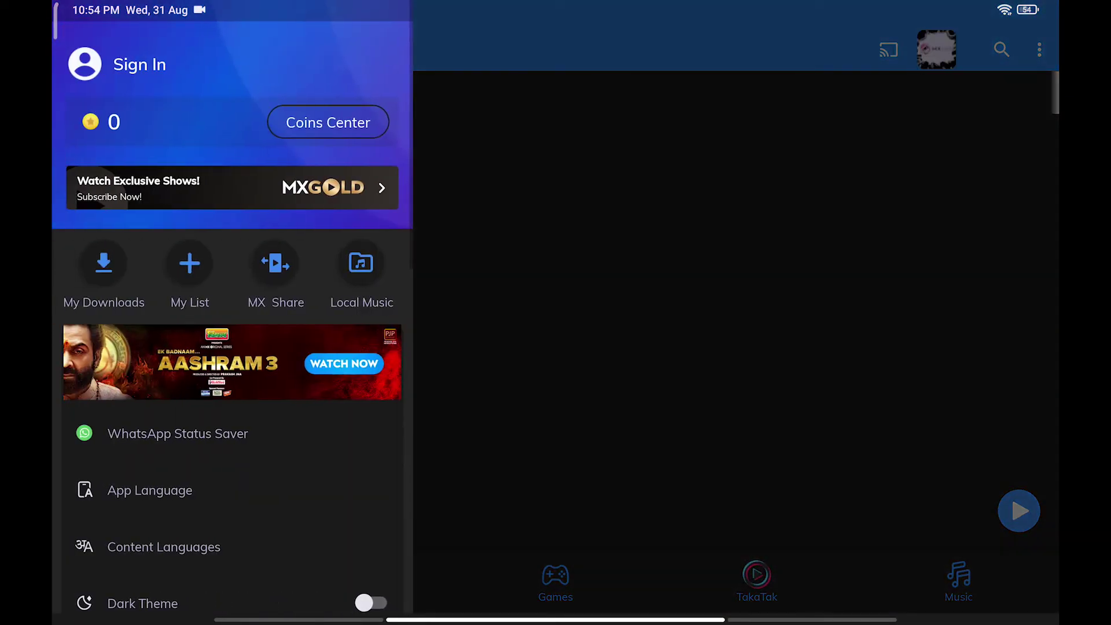
pyautogui.moveTo(146, 521); pyautogui.dragTo(146, 318)
pyautogui.moveTo(130, 492); pyautogui.dragTo(124, 316)
pyautogui.moveTo(119, 357); pyautogui.dragTo(121, 315)
pyautogui.click(140, 436)
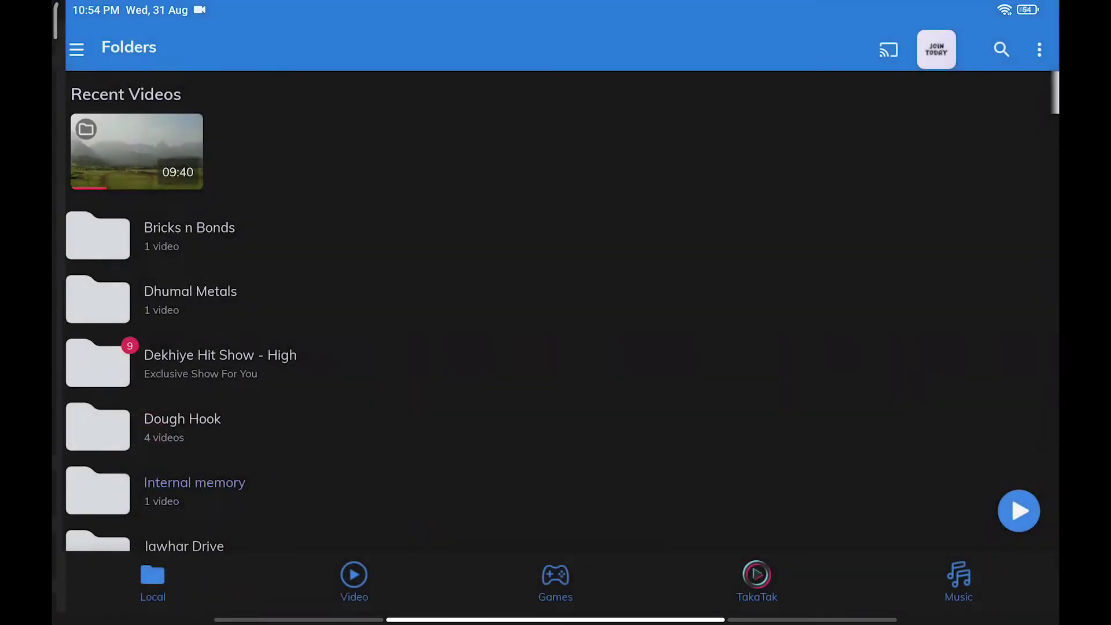
# Edit the saved network server, set its address to 192.168.1.30 and connect to it.
pyautogui.click(1035, 110)
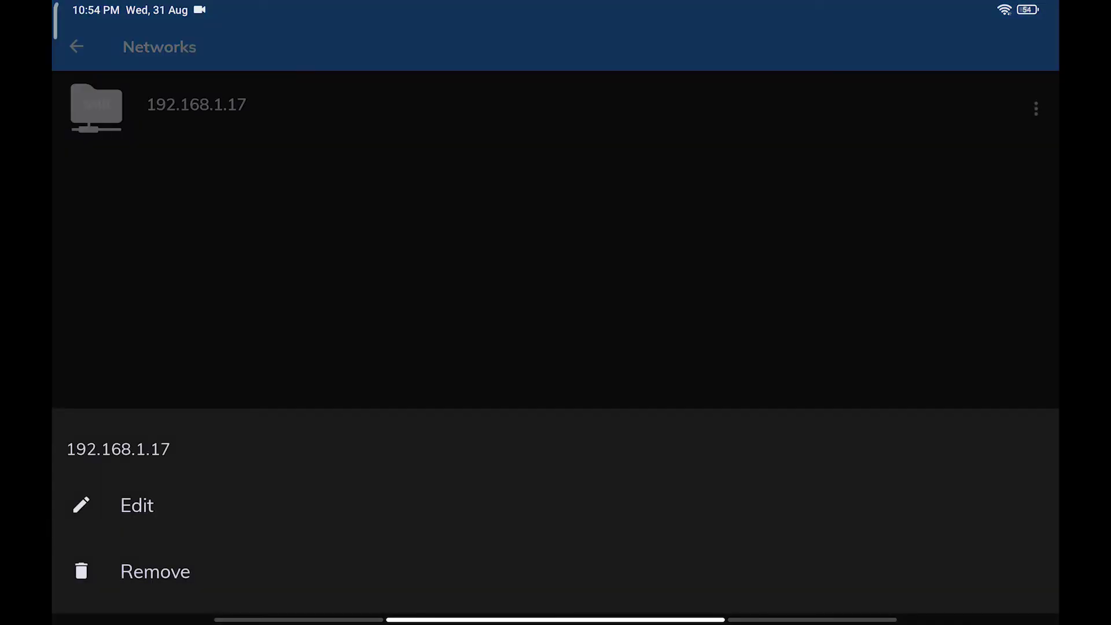
pyautogui.click(116, 512)
pyautogui.click(893, 208)
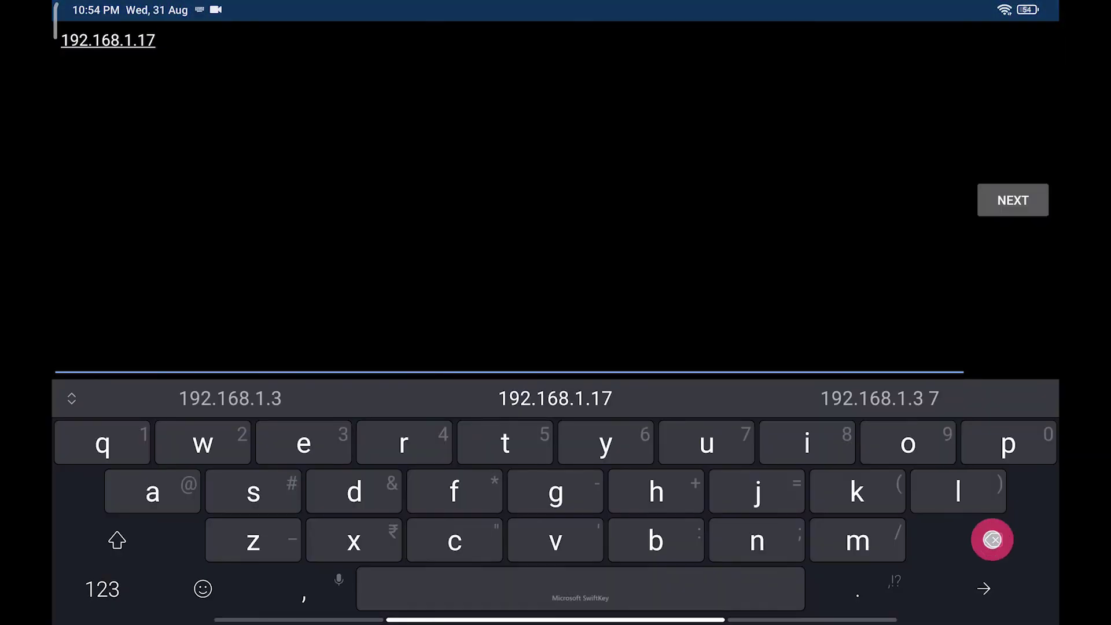
pyautogui.press('BackSpace')
pyautogui.press('BackSpace')
pyautogui.click(110, 596)
pyautogui.write('30')
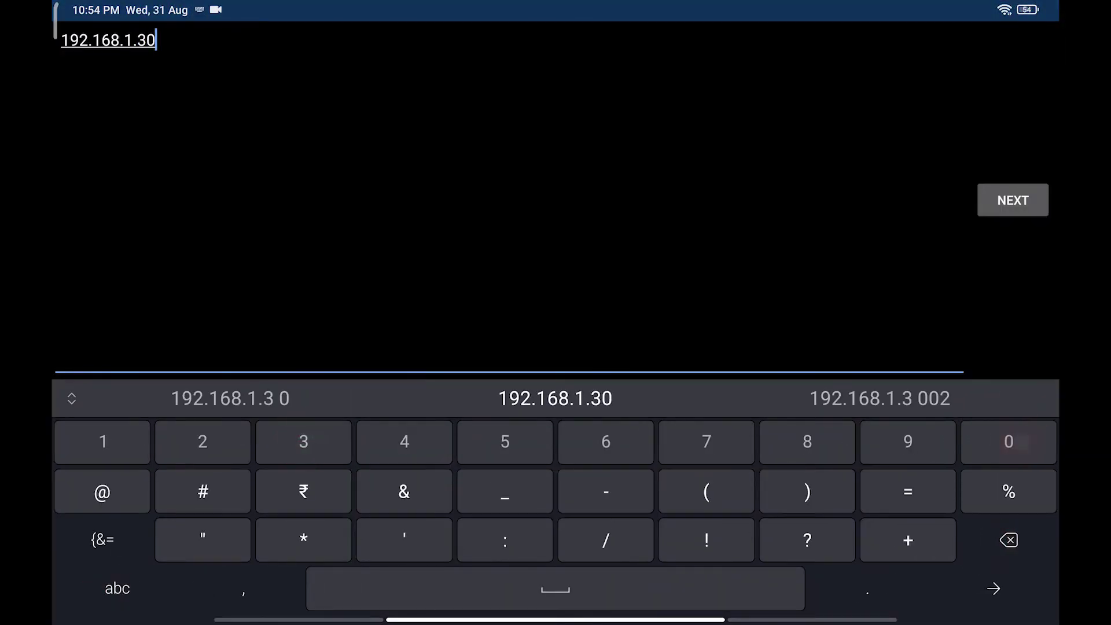
pyautogui.press('Return')
pyautogui.press('Escape')
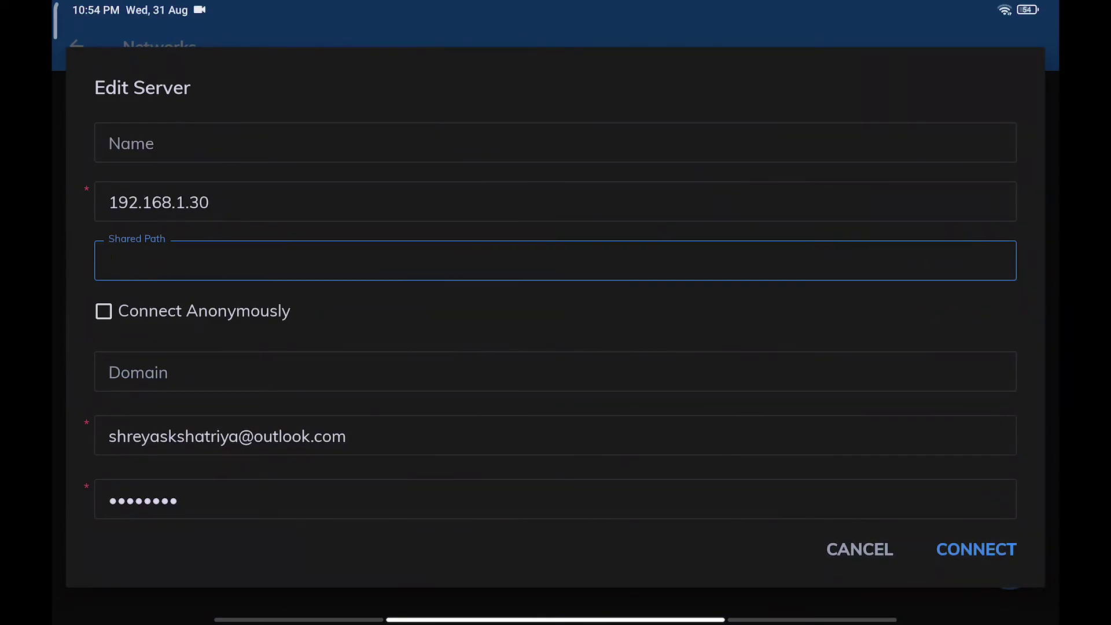
pyautogui.press('Return')
# Look into the PC's shared E drive, return to the share list and browse the folders of the F drive.
pyautogui.click(96, 144)
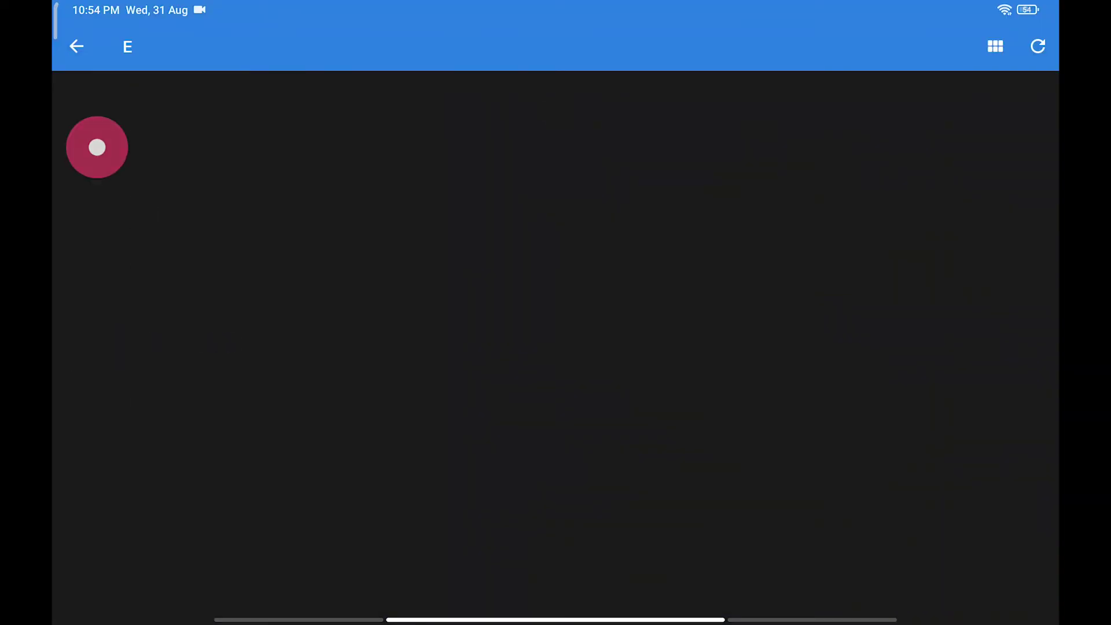
pyautogui.moveTo(1057, 266); pyautogui.dragTo(921, 297)
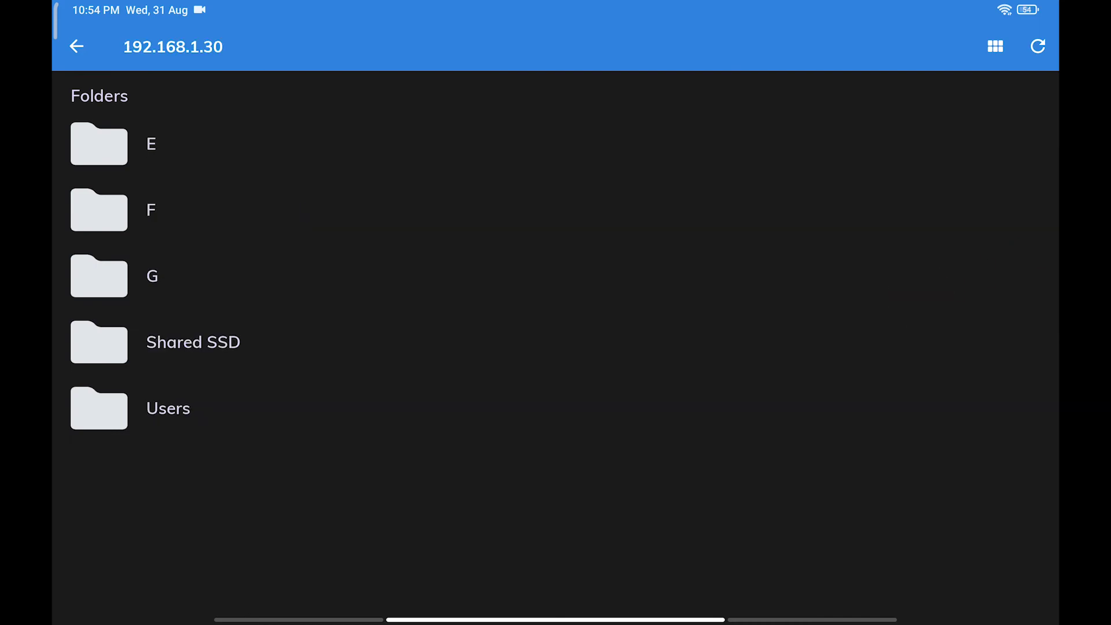
pyautogui.click(96, 209)
pyautogui.scroll(-9, 119, 174)
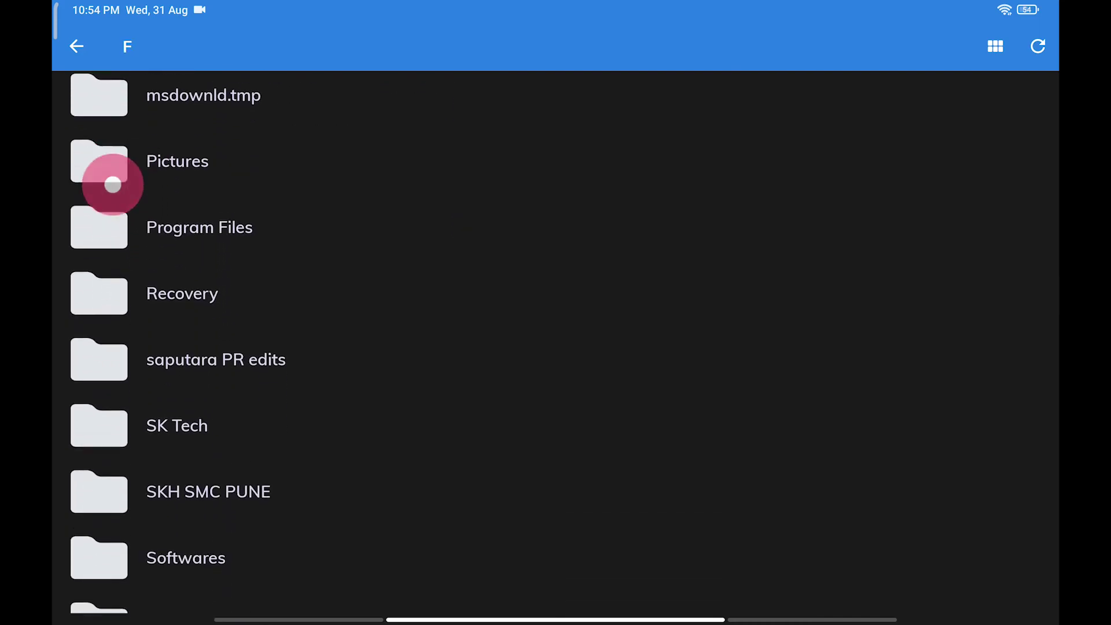
pyautogui.moveTo(113, 185); pyautogui.dragTo(127, 509)
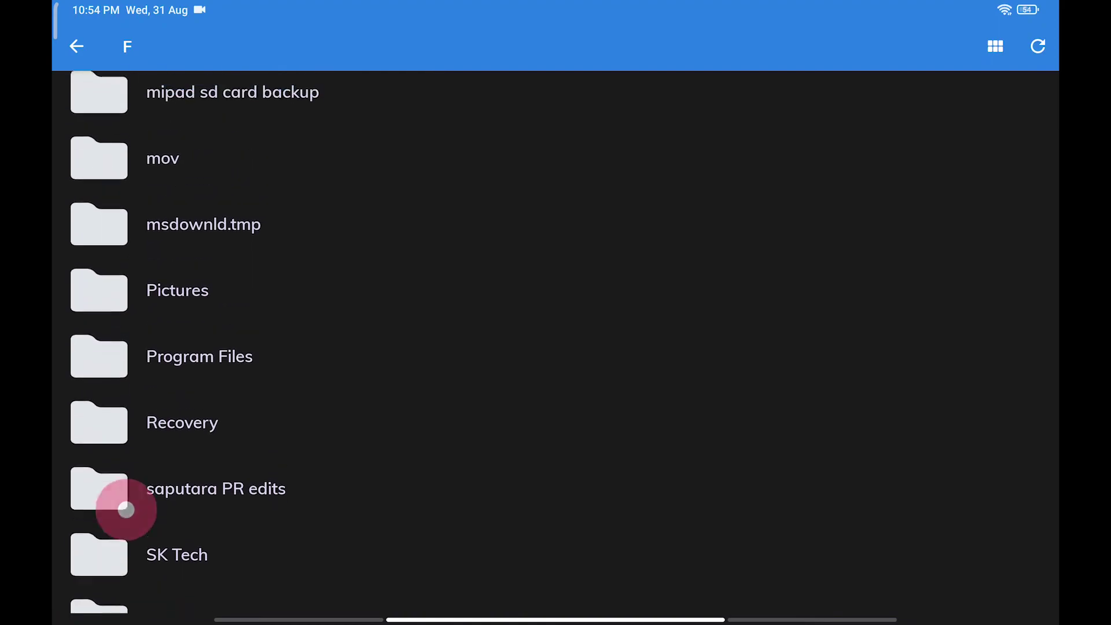
# Play the Ludo (2020) movie from the mov folder and skip ahead to about 24:36.
pyautogui.click(103, 159)
pyautogui.click(149, 463)
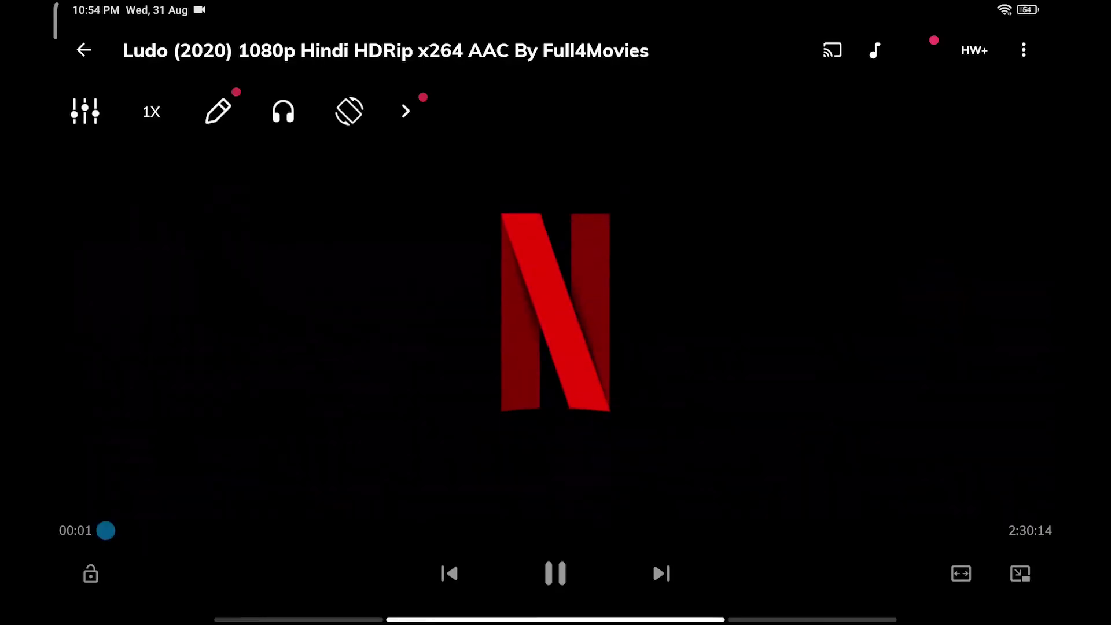
pyautogui.moveTo(107, 529); pyautogui.dragTo(291, 520)
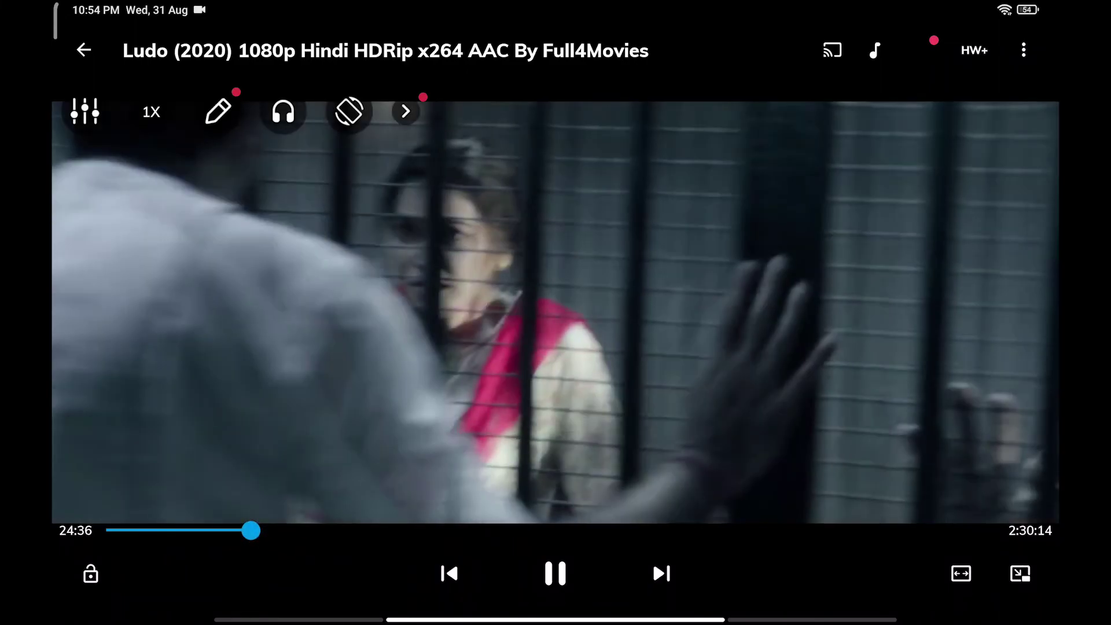